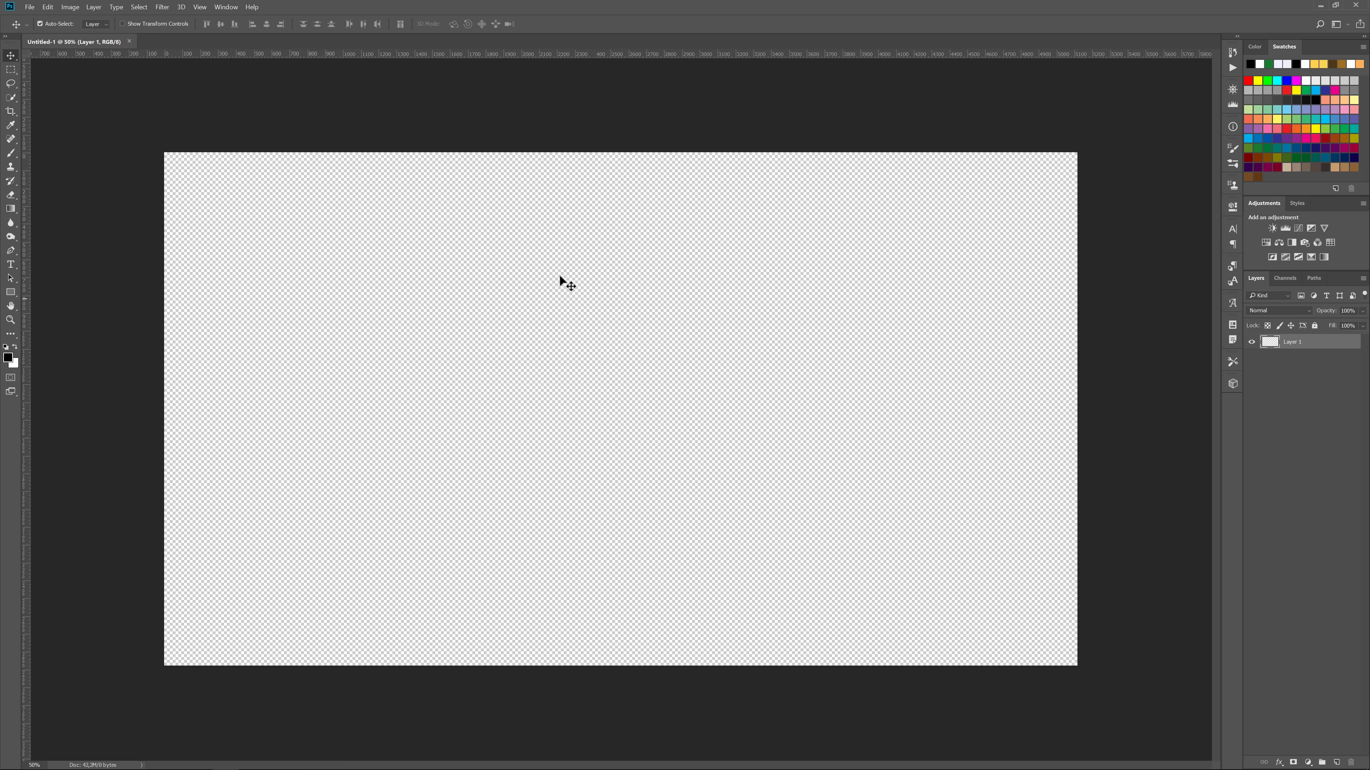
Step: Open night-2300576.jpg and bring the street photo into Untitled-1
{"action": "right_click", "coordinate": [360, 44]}
{"action": "left_click", "coordinate": [398, 92]}
{"action": "double_click", "coordinate": [203, 90]}
{"action": "left_click_drag", "start_coordinate": [109, 43], "coordinate": [640, 394]}
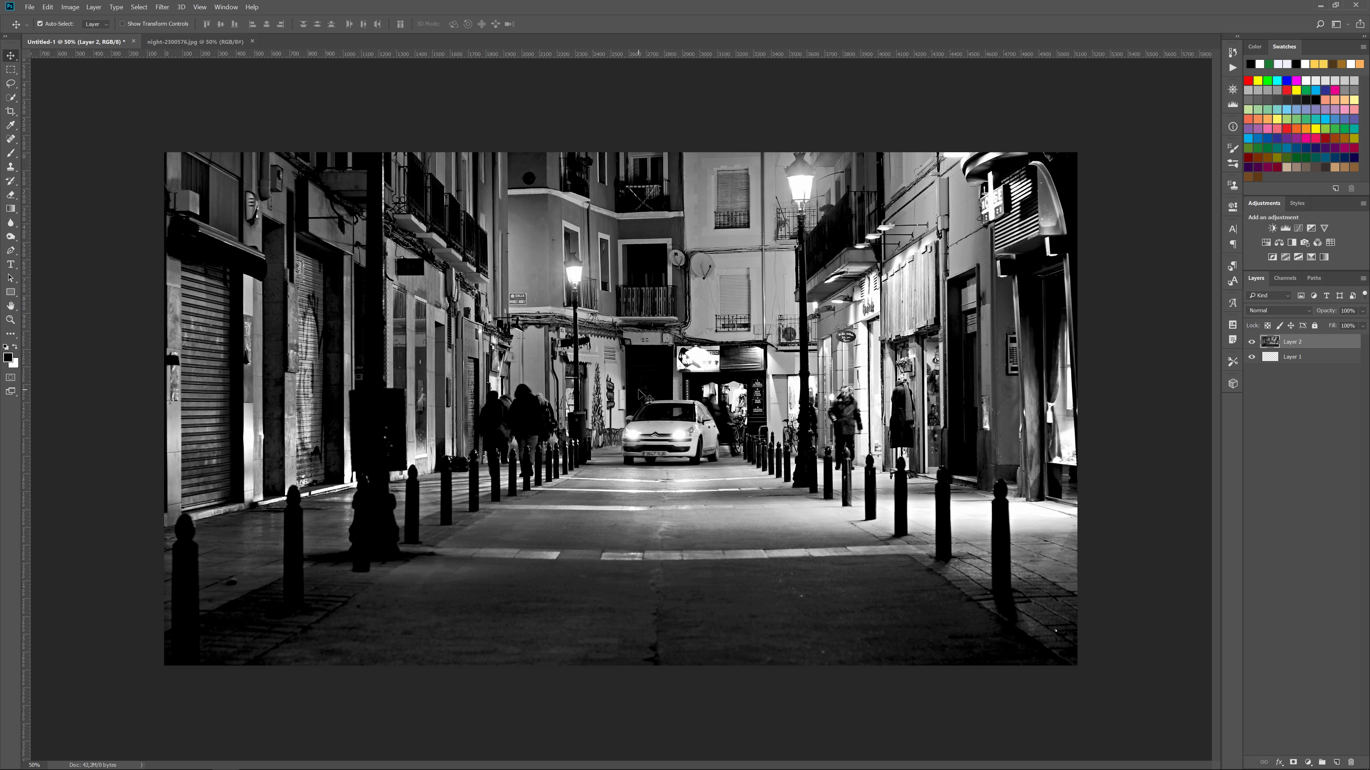
Step: Stretch the street photo to fill the full canvas height
{"action": "key", "text": "ctrl+t"}
{"action": "left_click_drag", "start_coordinate": [620, 64], "coordinate": [622, 153]}
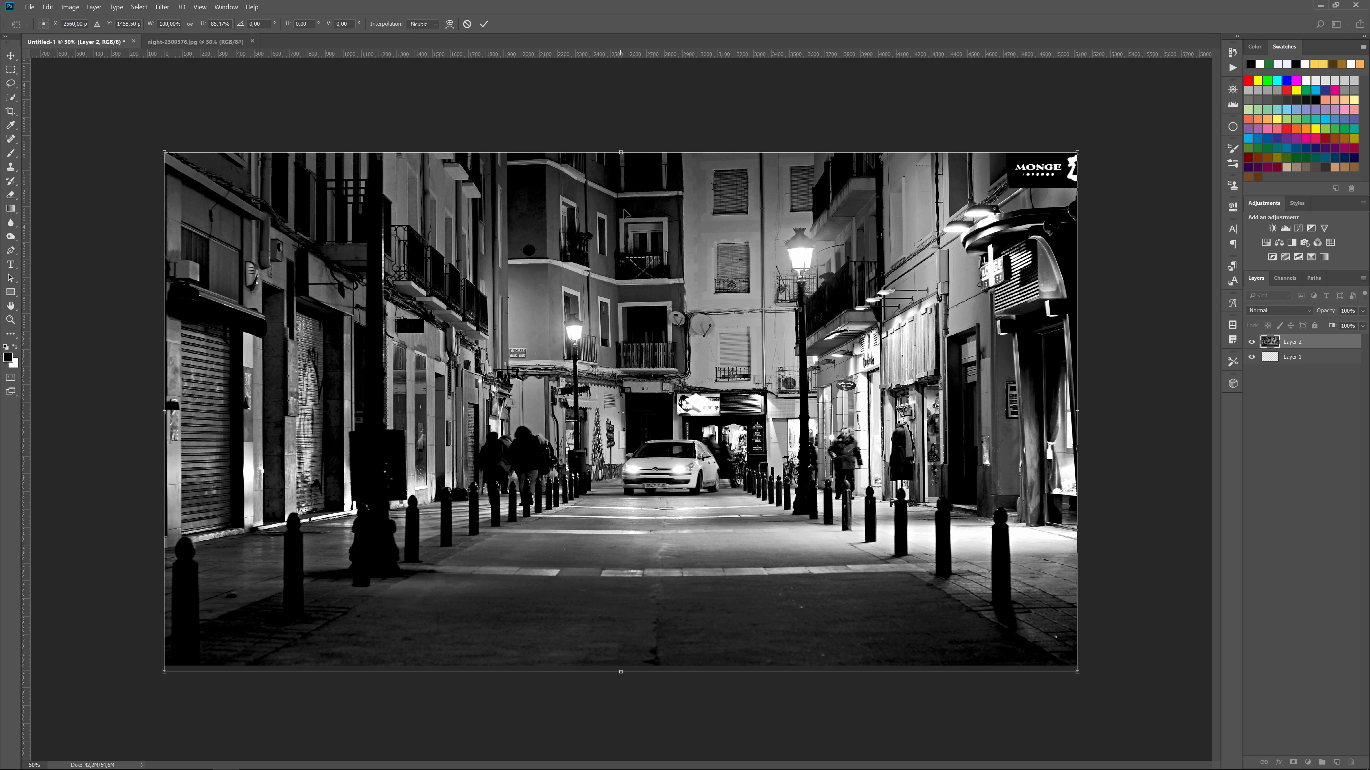
{"action": "left_click_drag", "start_coordinate": [632, 678], "coordinate": [632, 671]}
{"action": "key", "text": "Return"}
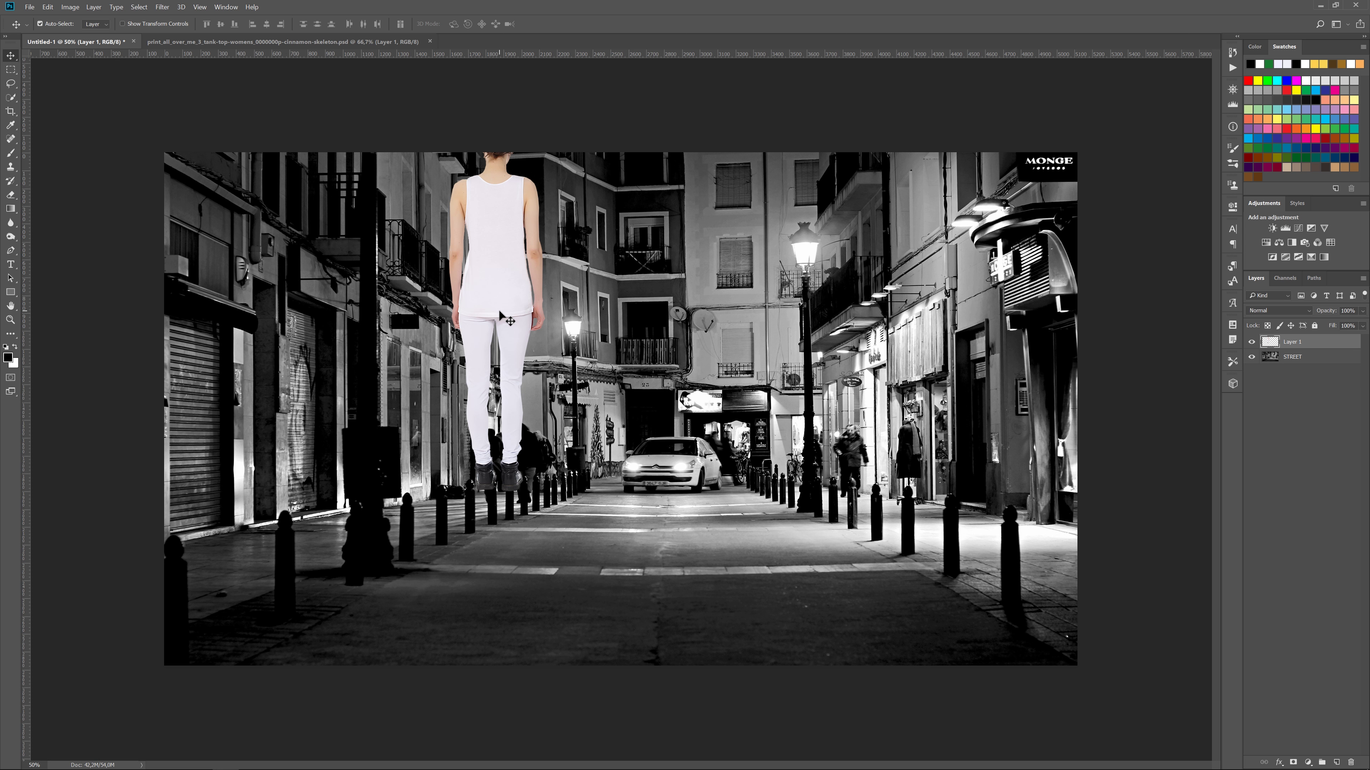
Step: Lower the woman onto the street and enlarge her to about 136%
{"action": "left_click_drag", "start_coordinate": [499, 286], "coordinate": [500, 496]}
{"action": "key", "text": "ctrl+t"}
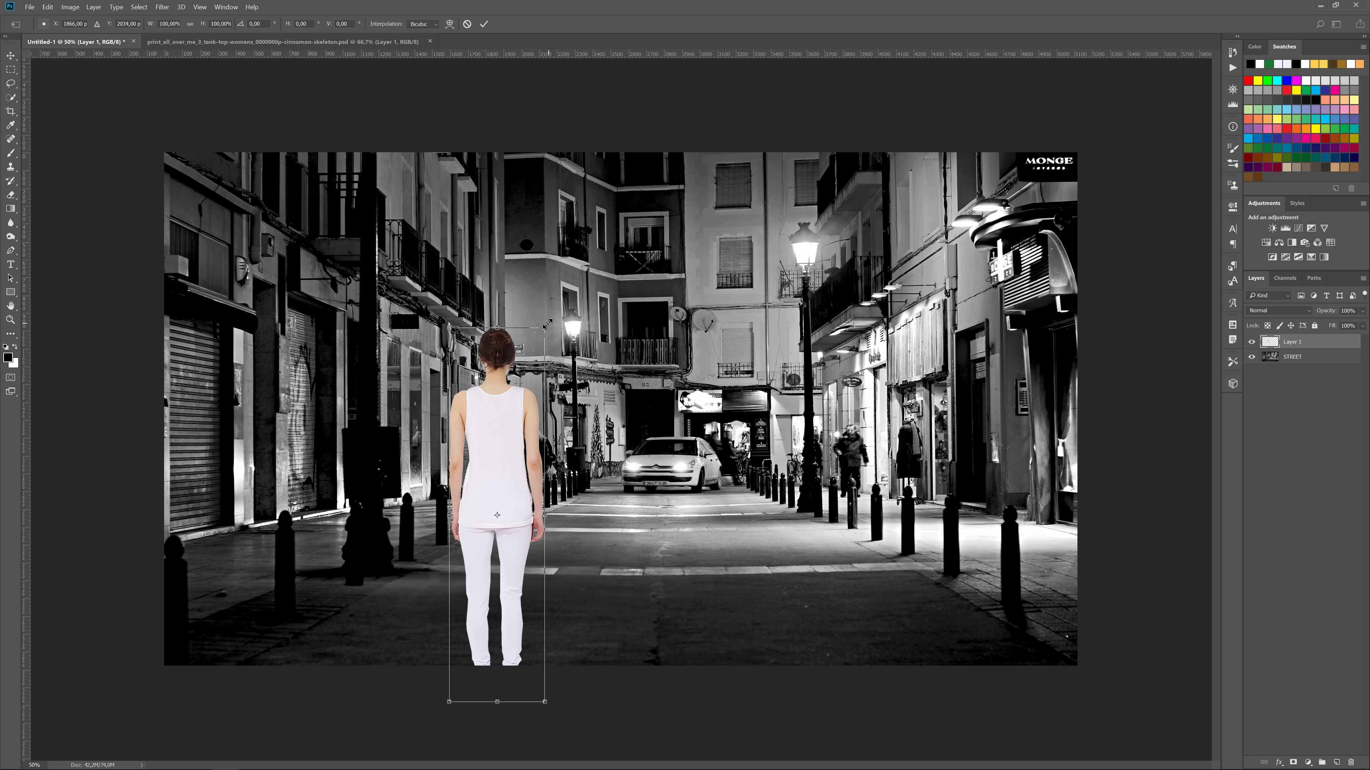
{"action": "left_click_drag", "start_coordinate": [550, 698], "coordinate": [563, 763]}
{"action": "left_click_drag", "start_coordinate": [540, 397], "coordinate": [536, 291]}
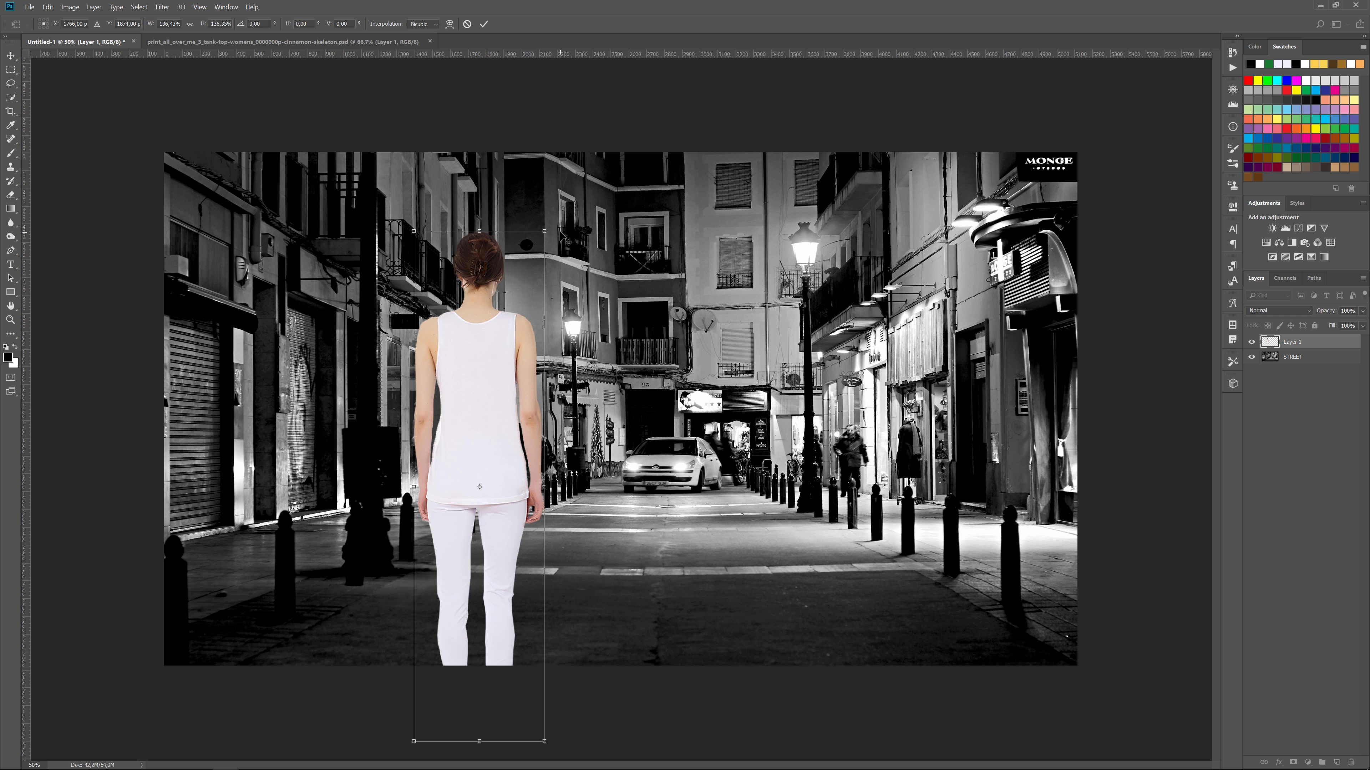
{"action": "left_click_drag", "start_coordinate": [495, 345], "coordinate": [490, 360]}
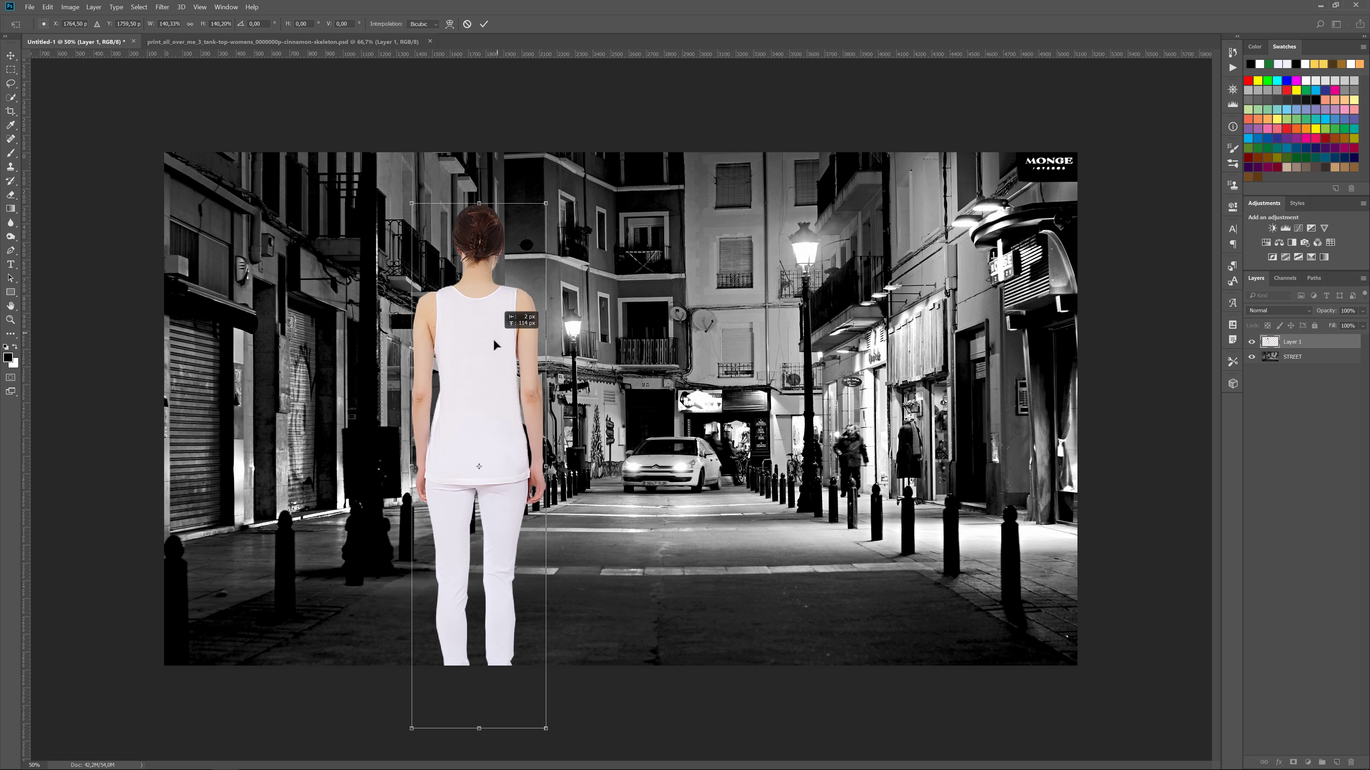
{"action": "key", "text": "Return"}
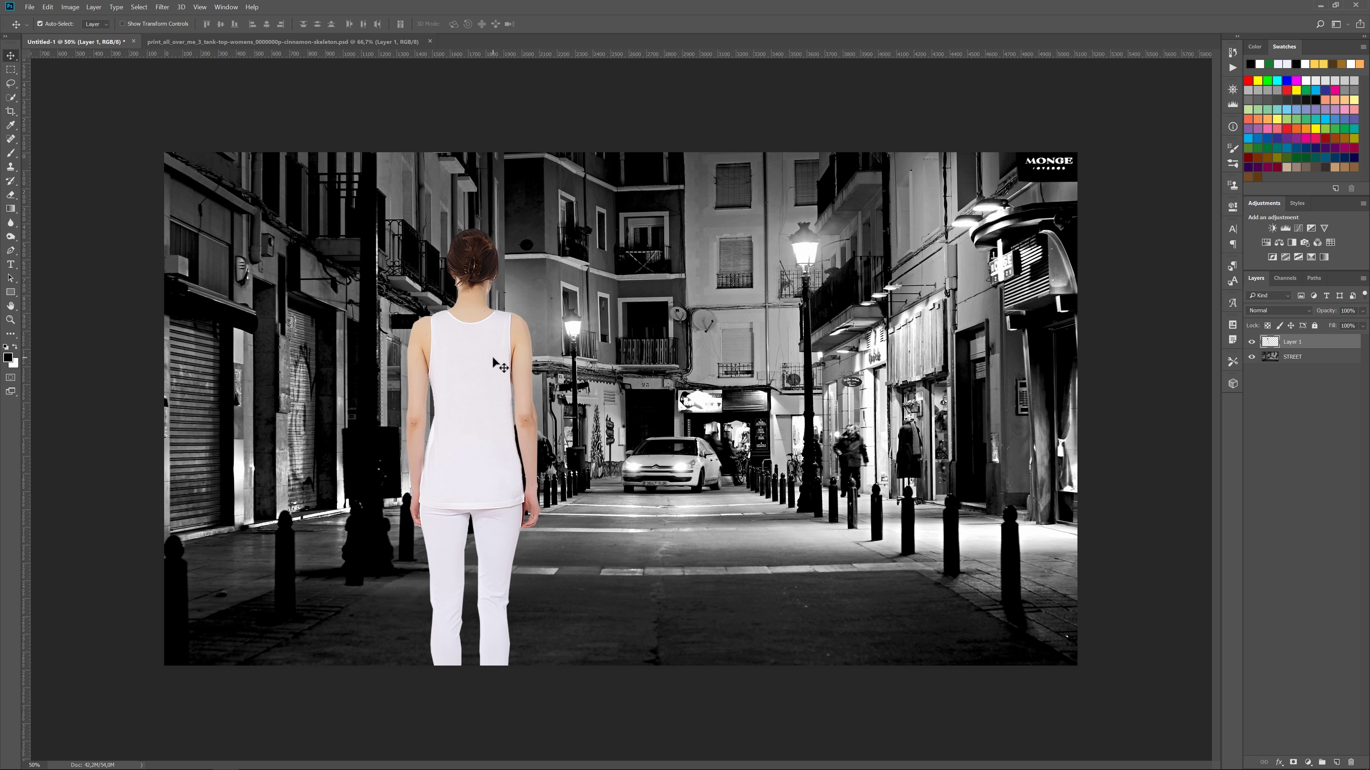
Step: Name her layer 'woman', clip a Black & White adjustment to it, and hide it
{"action": "double_click", "coordinate": [1292, 342]}
{"action": "type", "text": "n"}
{"action": "key", "text": "Return"}
{"action": "left_click", "coordinate": [1291, 242]}
{"action": "left_click", "coordinate": [1139, 383]}
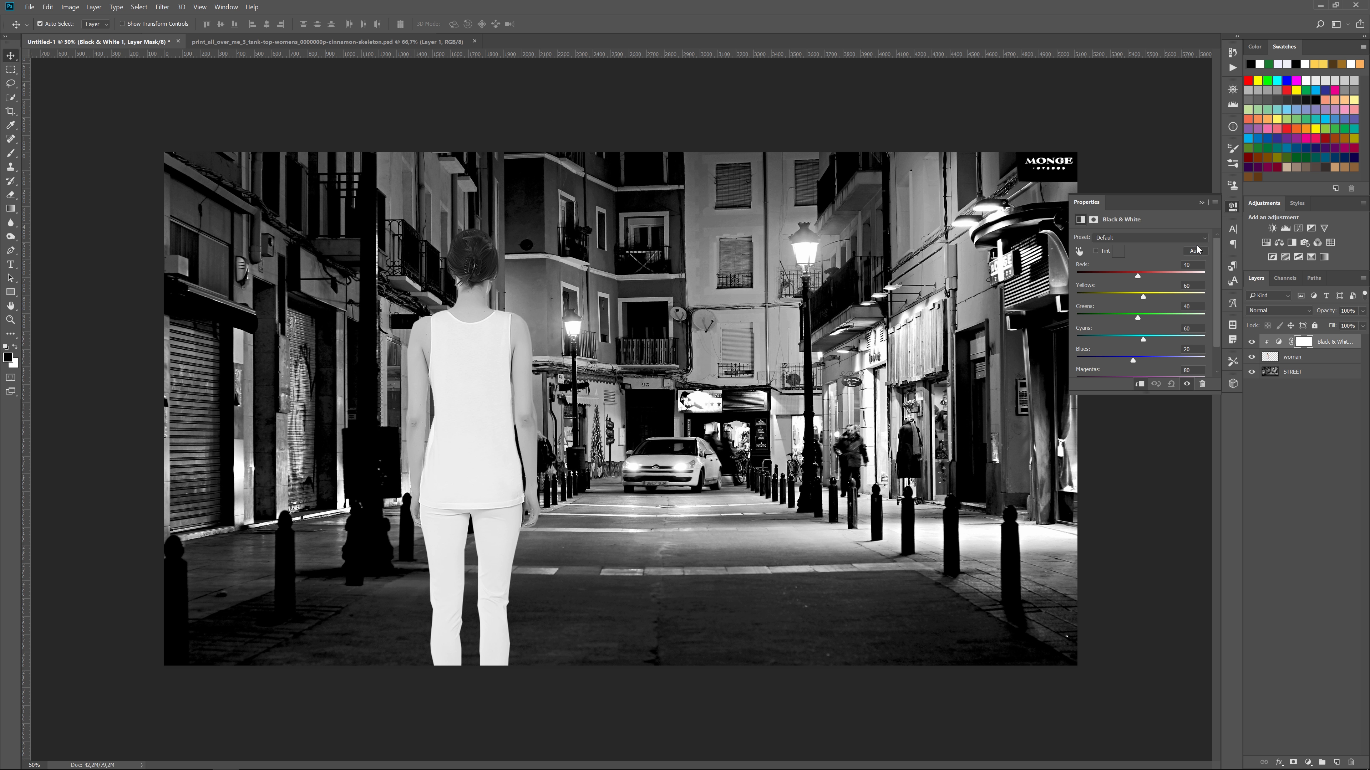
{"action": "left_click", "coordinate": [1201, 202]}
{"action": "left_click", "coordinate": [1267, 372]}
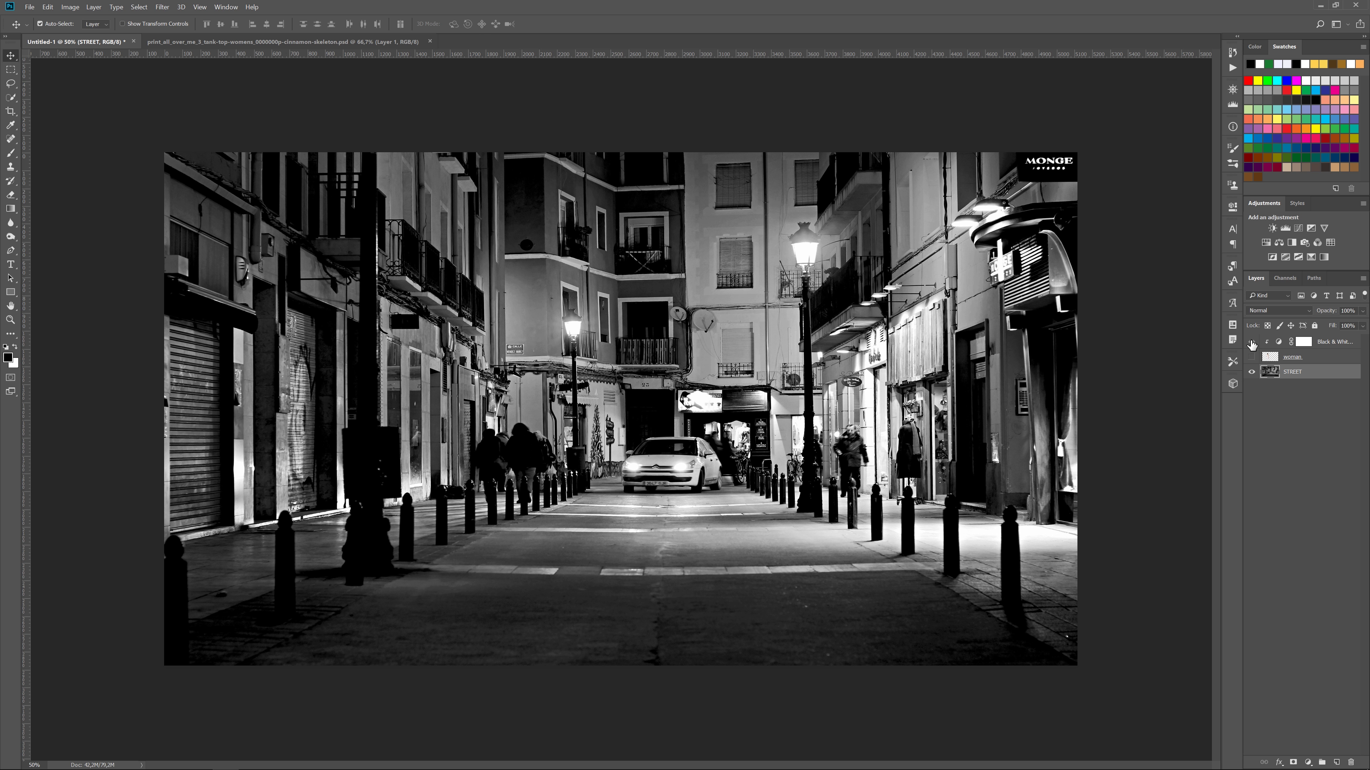
Step: Apply a 20 px Tilt-Shift blur to STREET with the sharp band moved near the bottom
{"action": "left_click", "coordinate": [162, 6]}
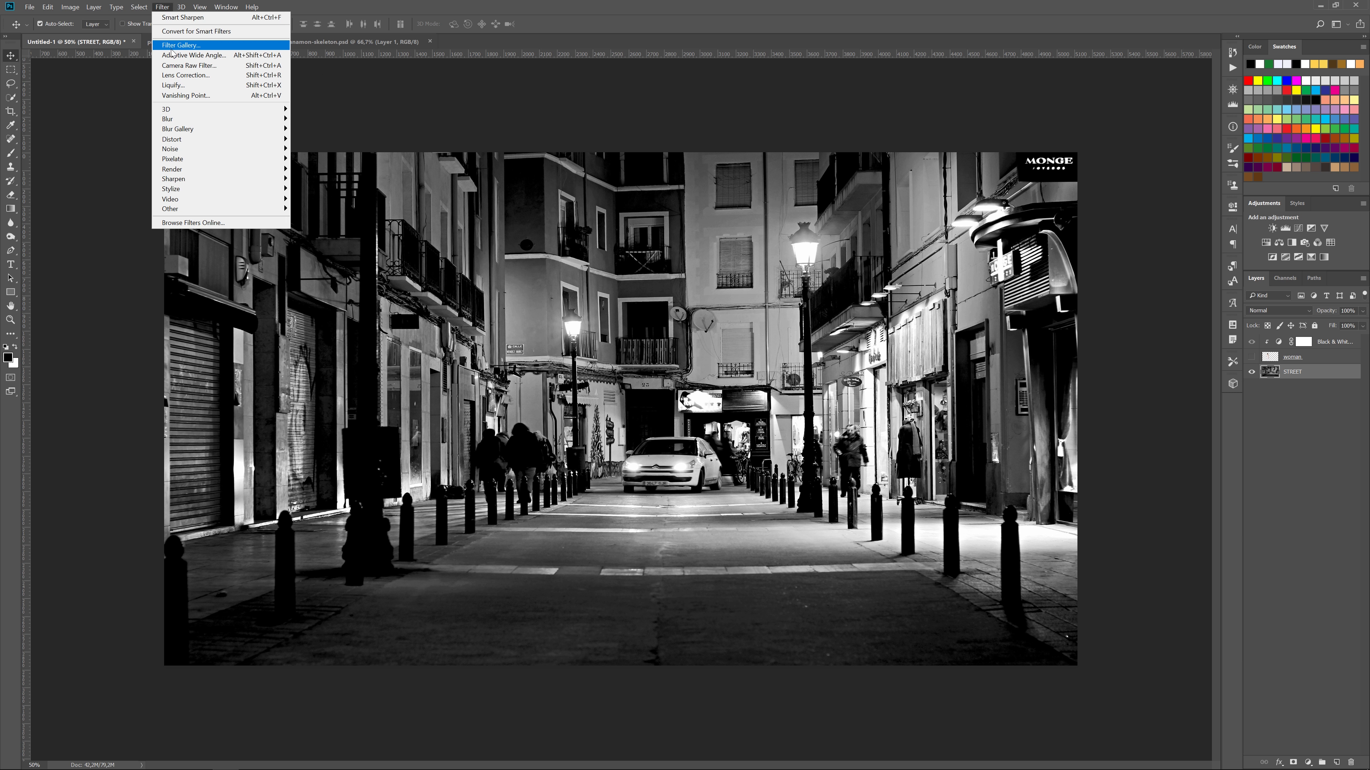
{"action": "left_click", "coordinate": [313, 151]}
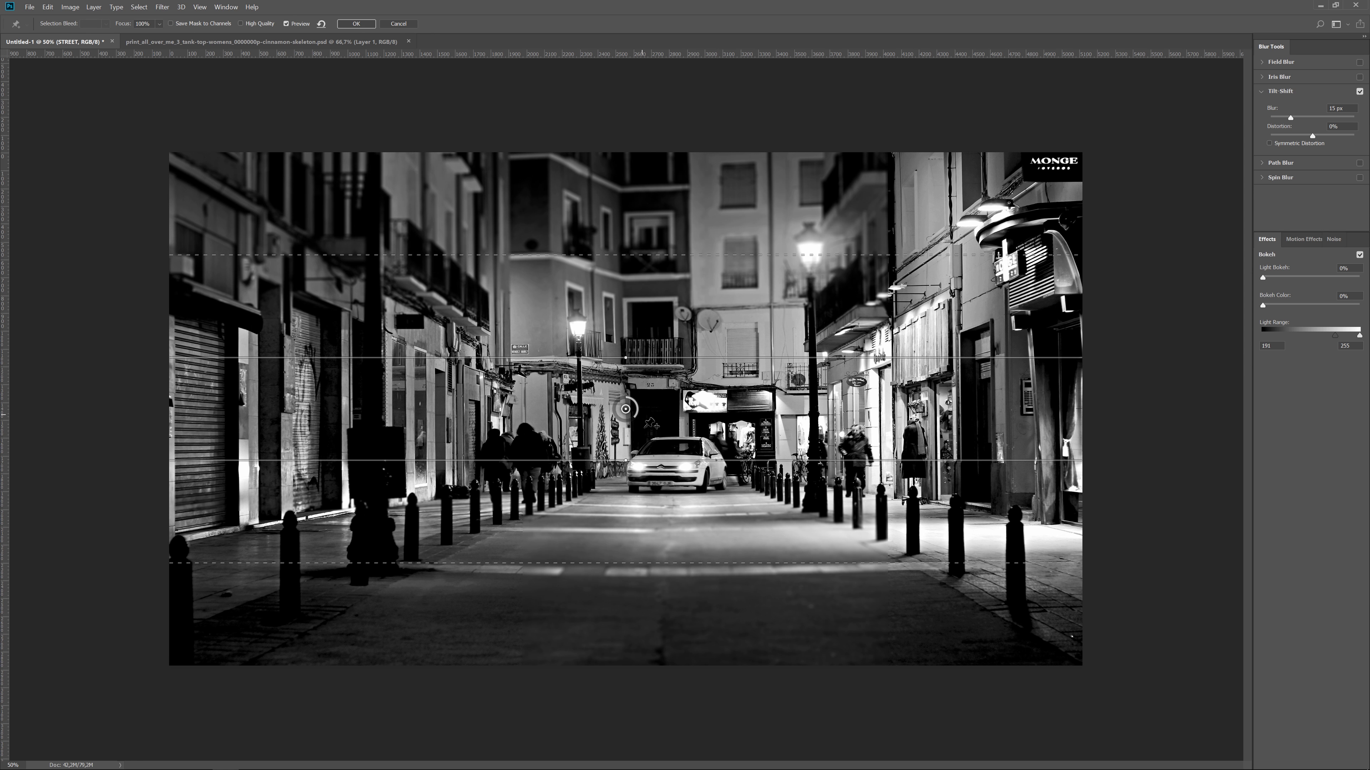
{"action": "left_click_drag", "start_coordinate": [626, 409], "coordinate": [622, 650]}
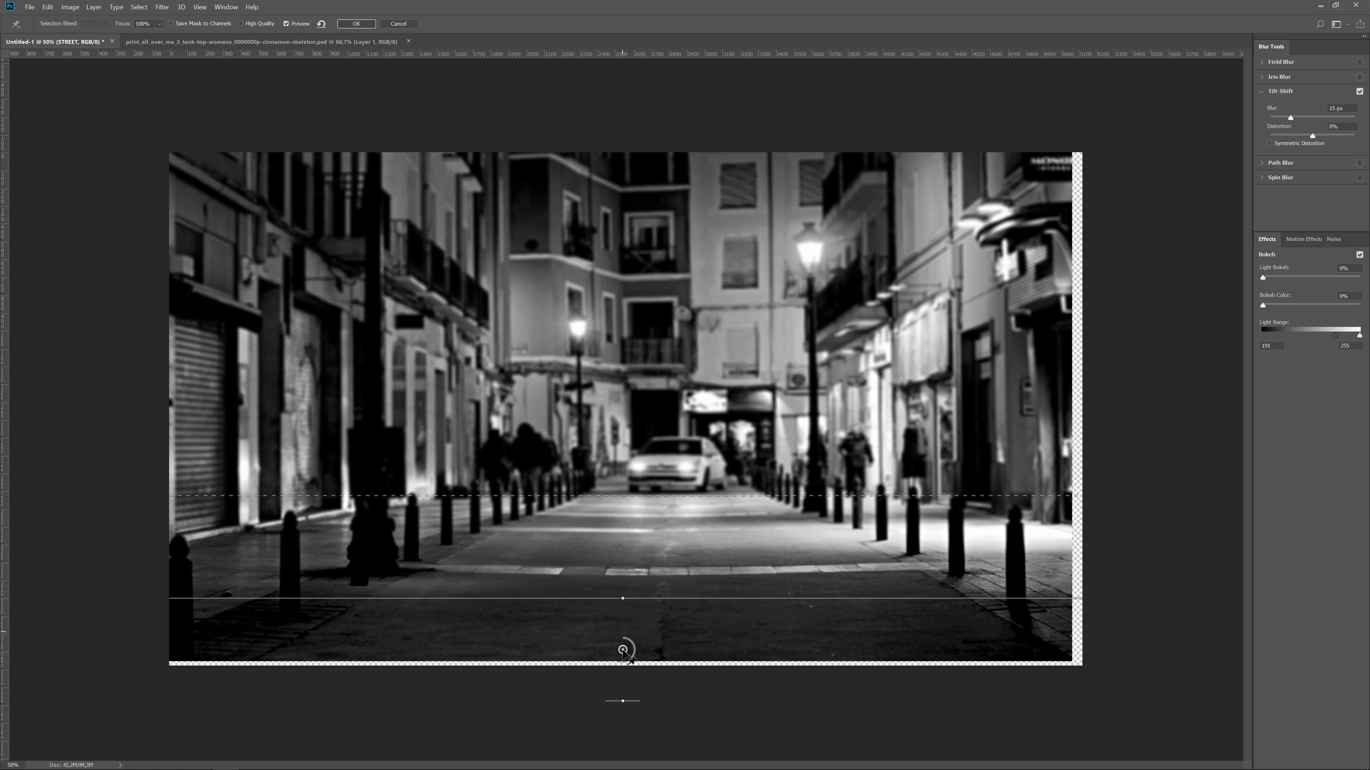
{"action": "key", "text": "ctrl+minus"}
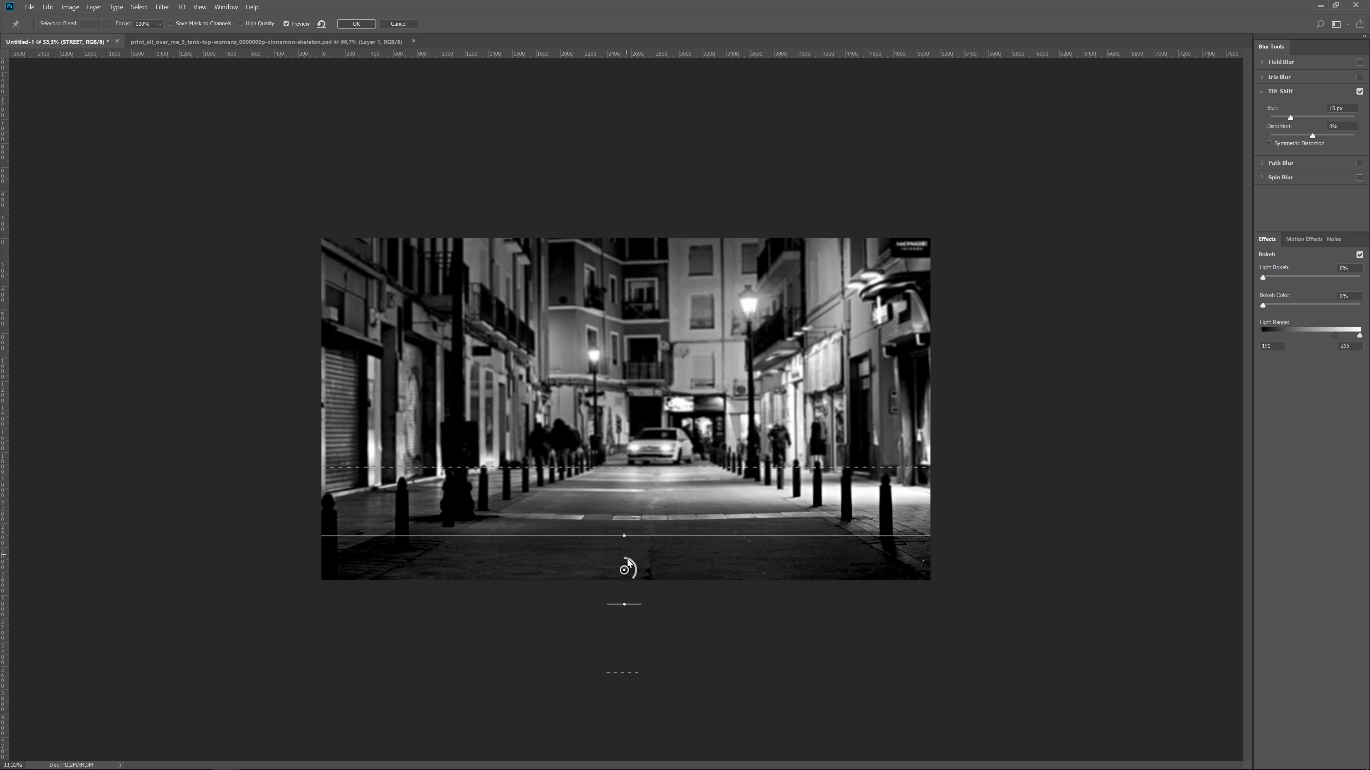
{"action": "left_click_drag", "start_coordinate": [646, 468], "coordinate": [644, 508]}
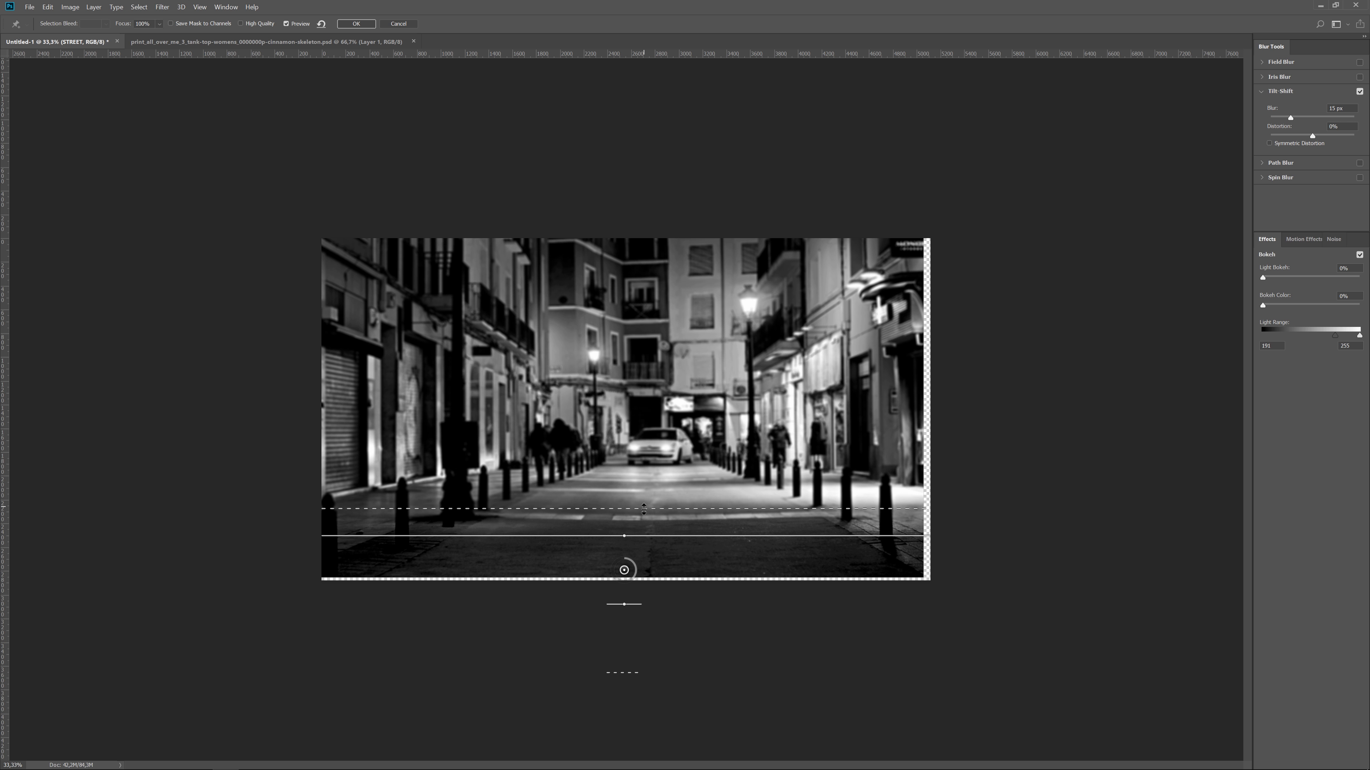
{"action": "left_click_drag", "start_coordinate": [635, 576], "coordinate": [646, 531]}
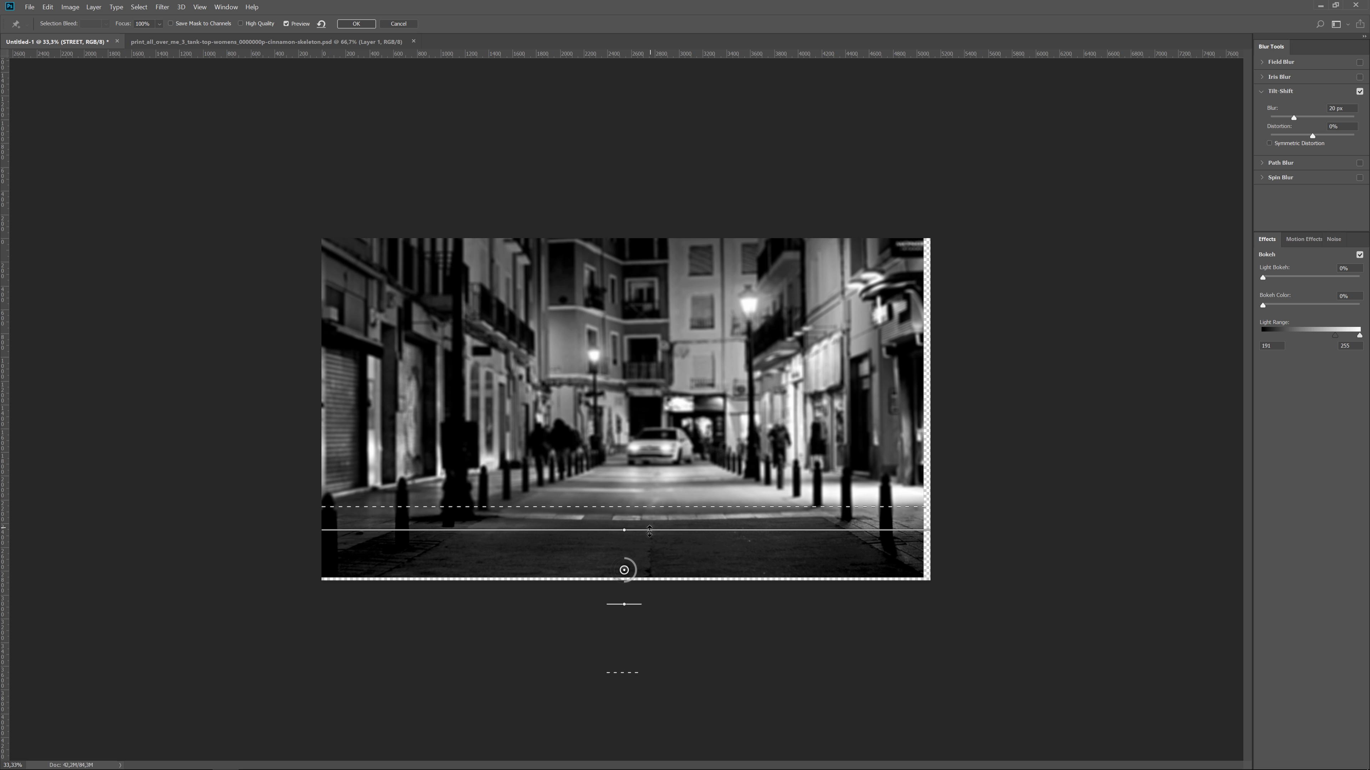
{"action": "left_click", "coordinate": [357, 24]}
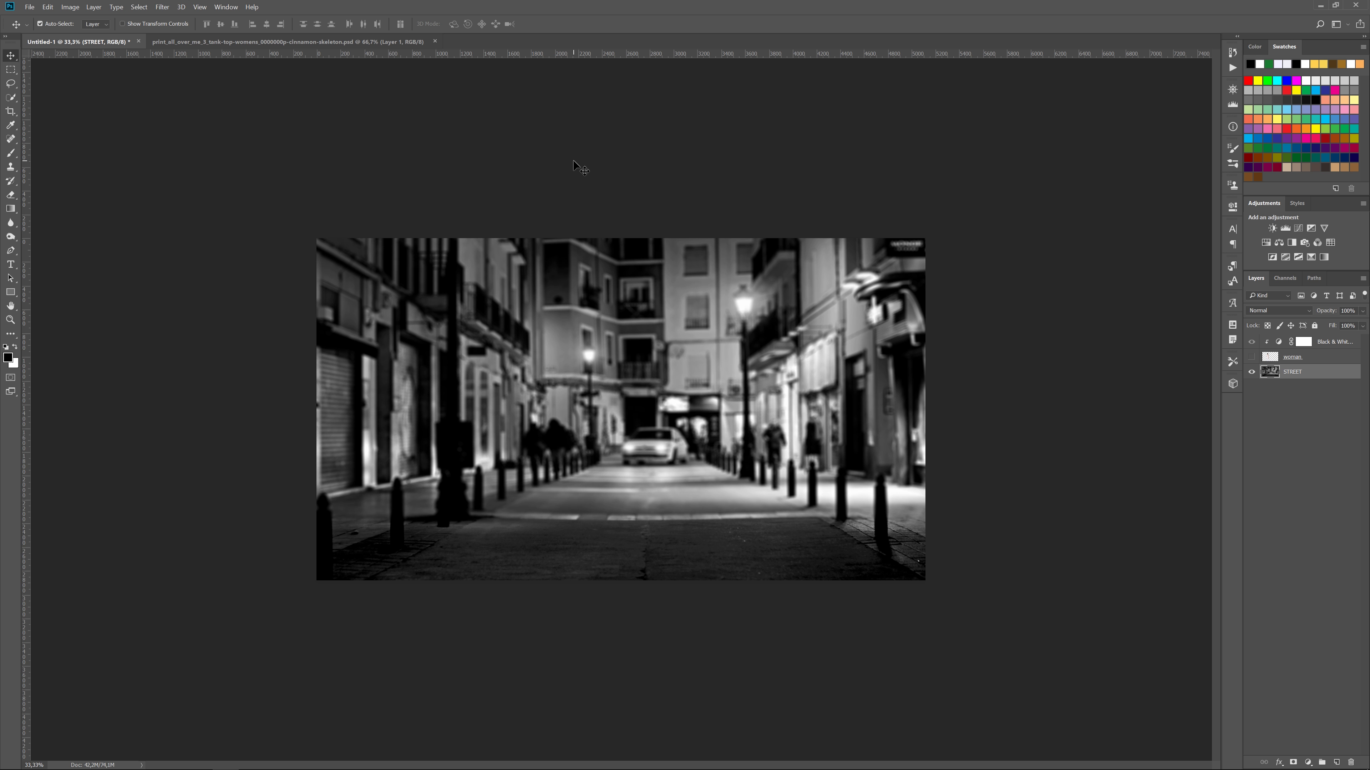
{"action": "key", "text": "ctrl+0"}
Step: Show the woman layer and burn the edges of her arms, tank top and nape
{"action": "left_click", "coordinate": [1250, 357]}
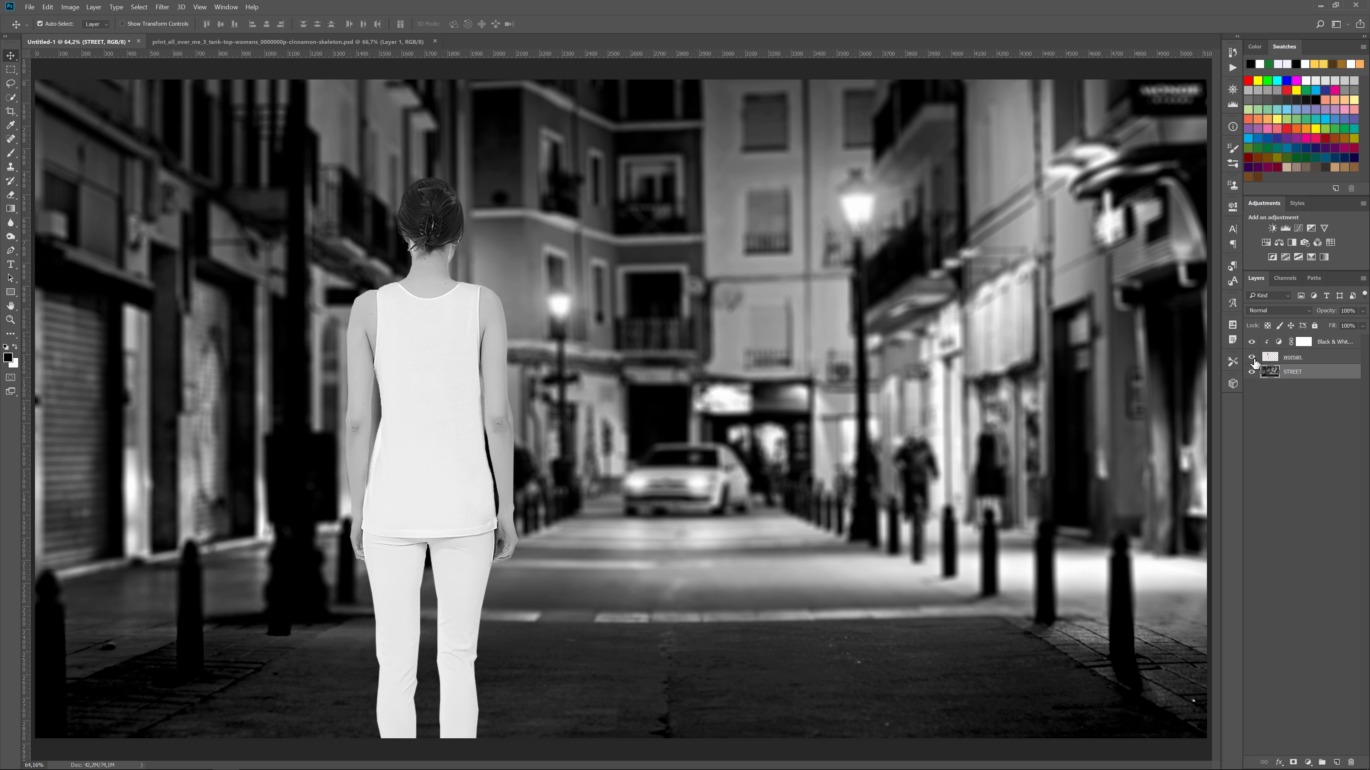
{"action": "left_click", "coordinate": [1272, 359]}
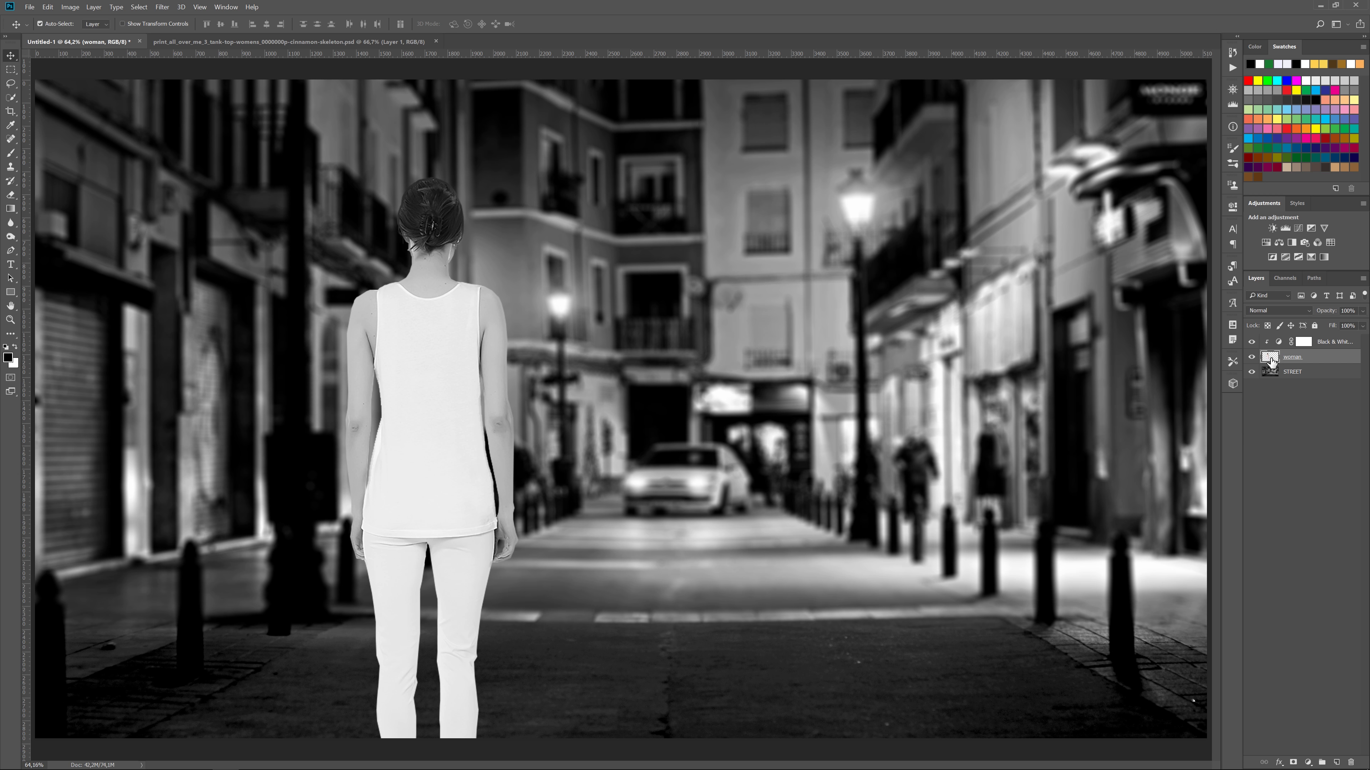
{"action": "left_click", "coordinate": [10, 237]}
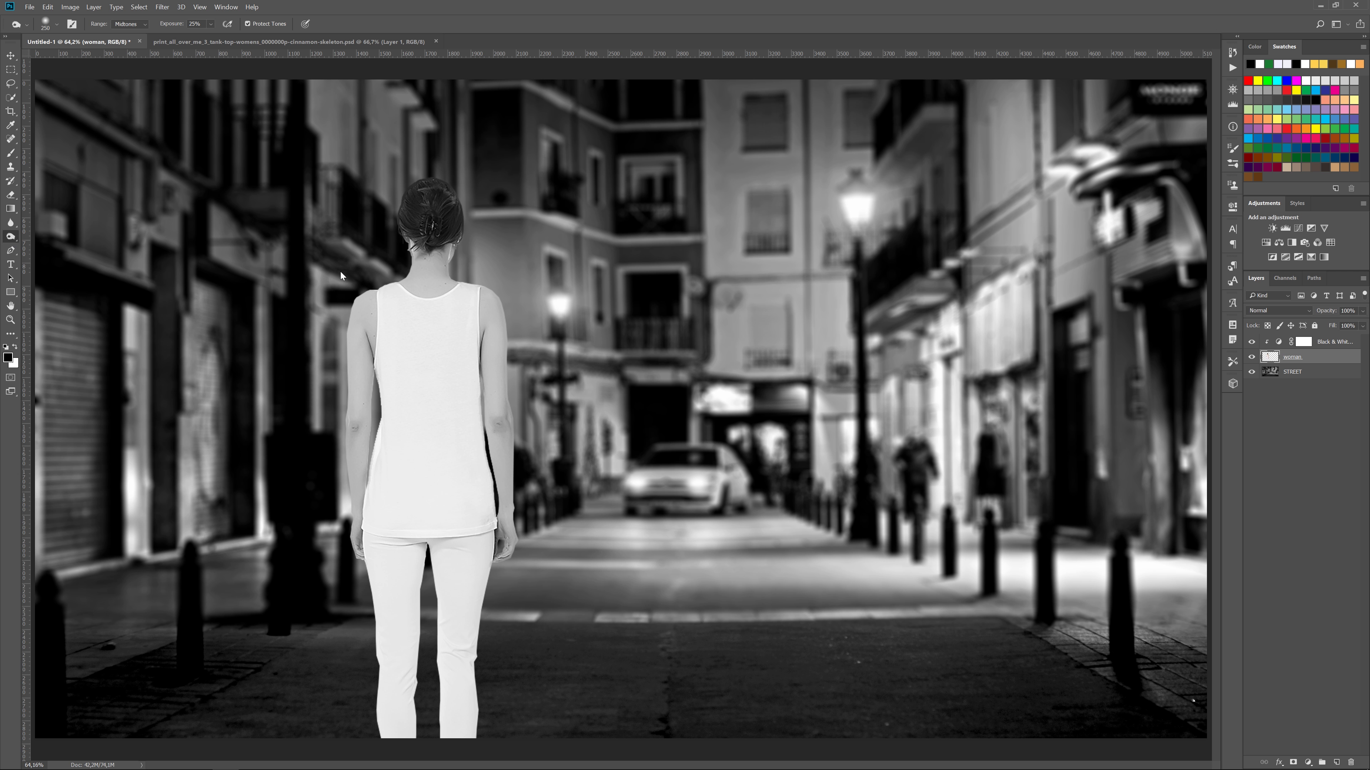
{"action": "left_click_drag", "start_coordinate": [324, 367], "coordinate": [321, 526]}
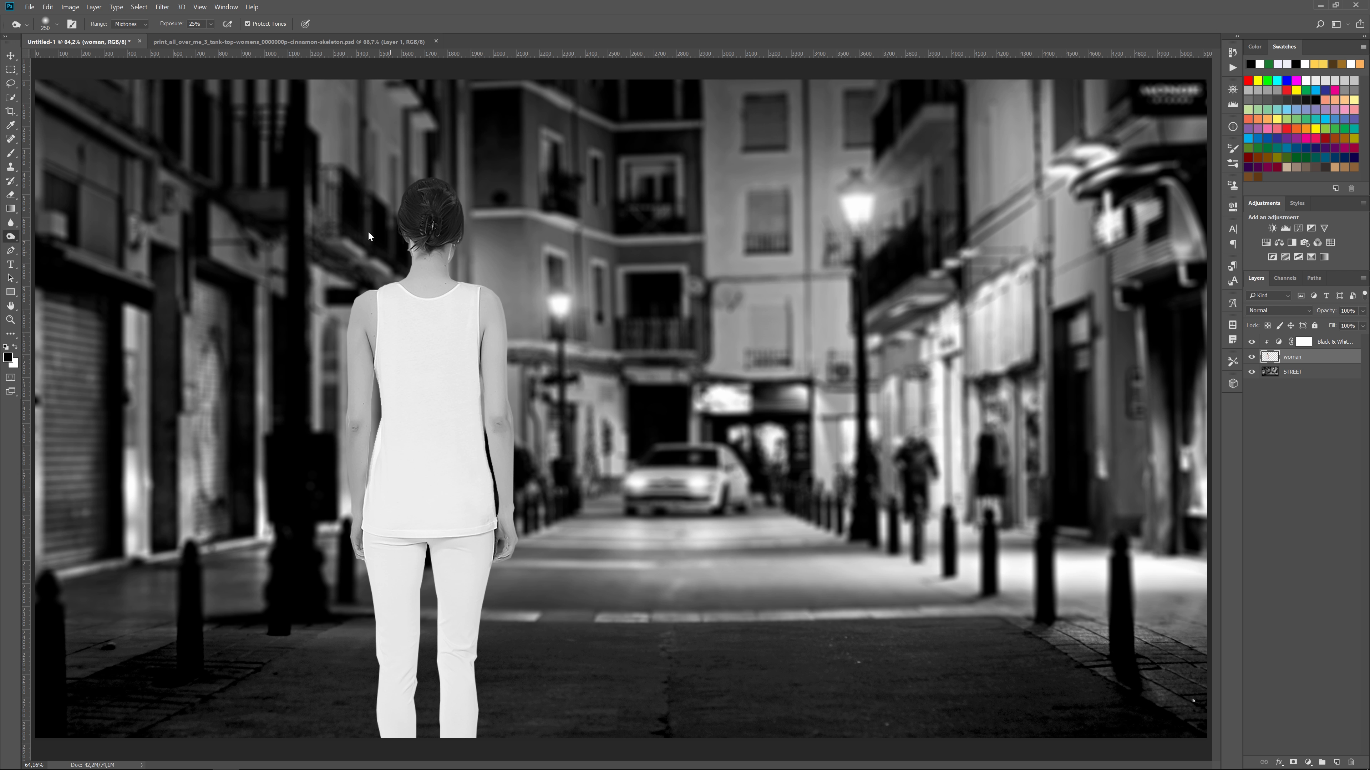
{"action": "left_click_drag", "start_coordinate": [488, 286], "coordinate": [504, 437]}
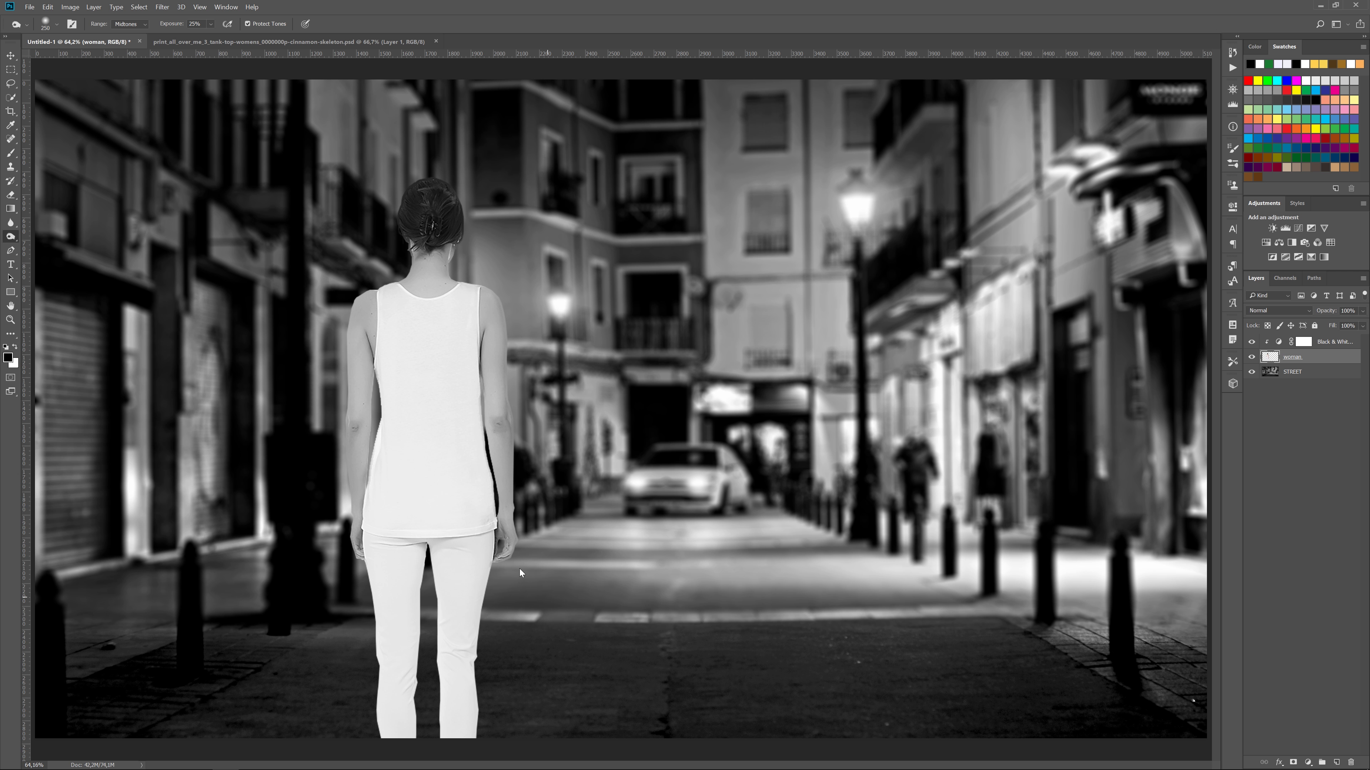
{"action": "left_click_drag", "start_coordinate": [359, 370], "coordinate": [367, 475]}
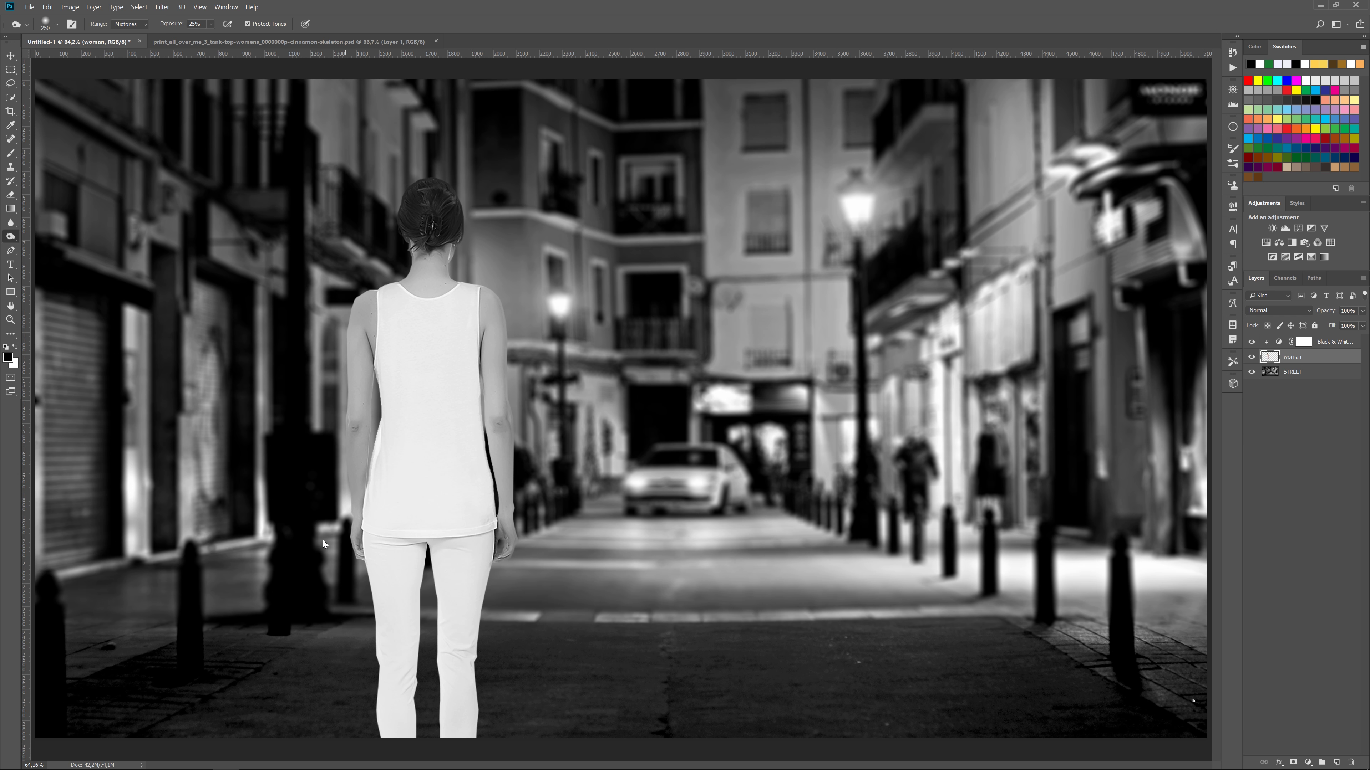
{"action": "left_click_drag", "start_coordinate": [496, 297], "coordinate": [513, 488]}
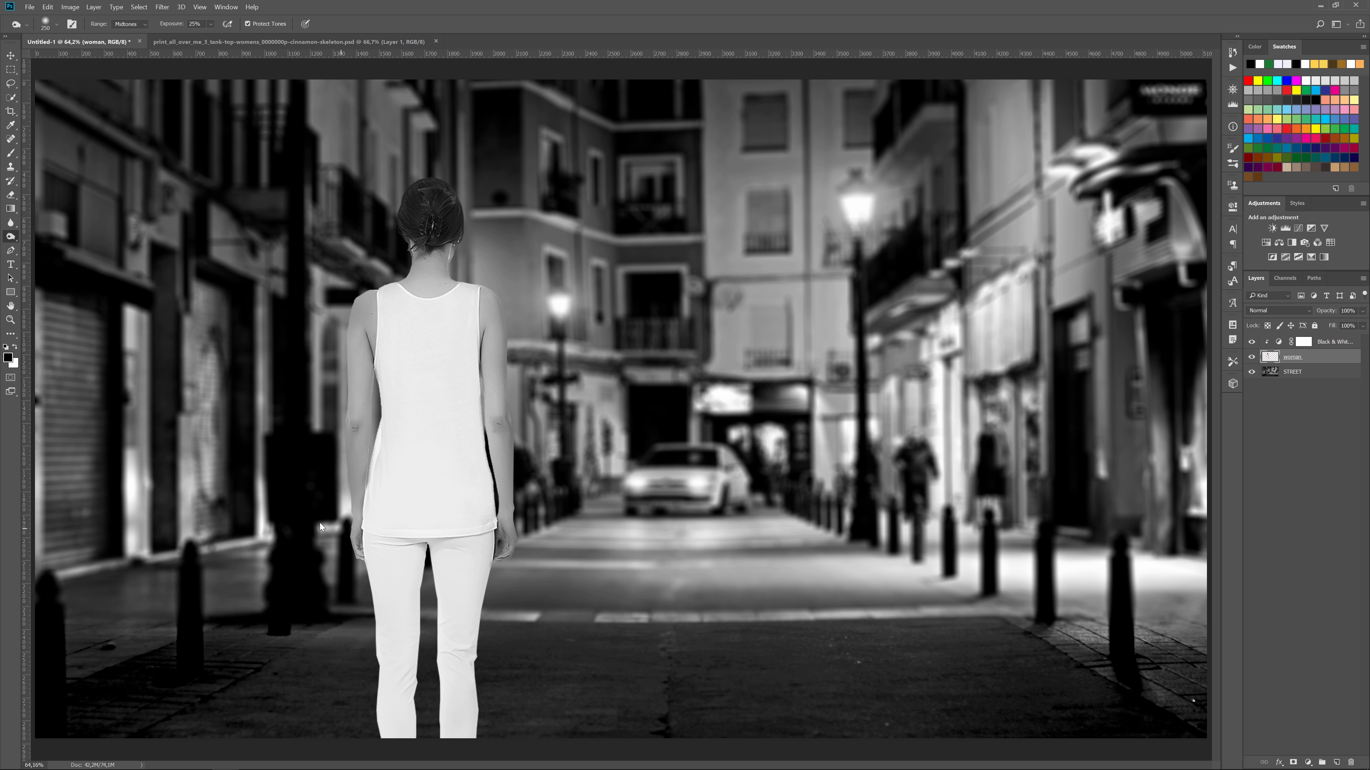
{"action": "mouse_move", "coordinate": [418, 251]}
{"action": "left_mouse_down"}
{"action": "mouse_move", "coordinate": [437, 276]}
{"action": "mouse_move", "coordinate": [453, 260]}
{"action": "left_mouse_up"}
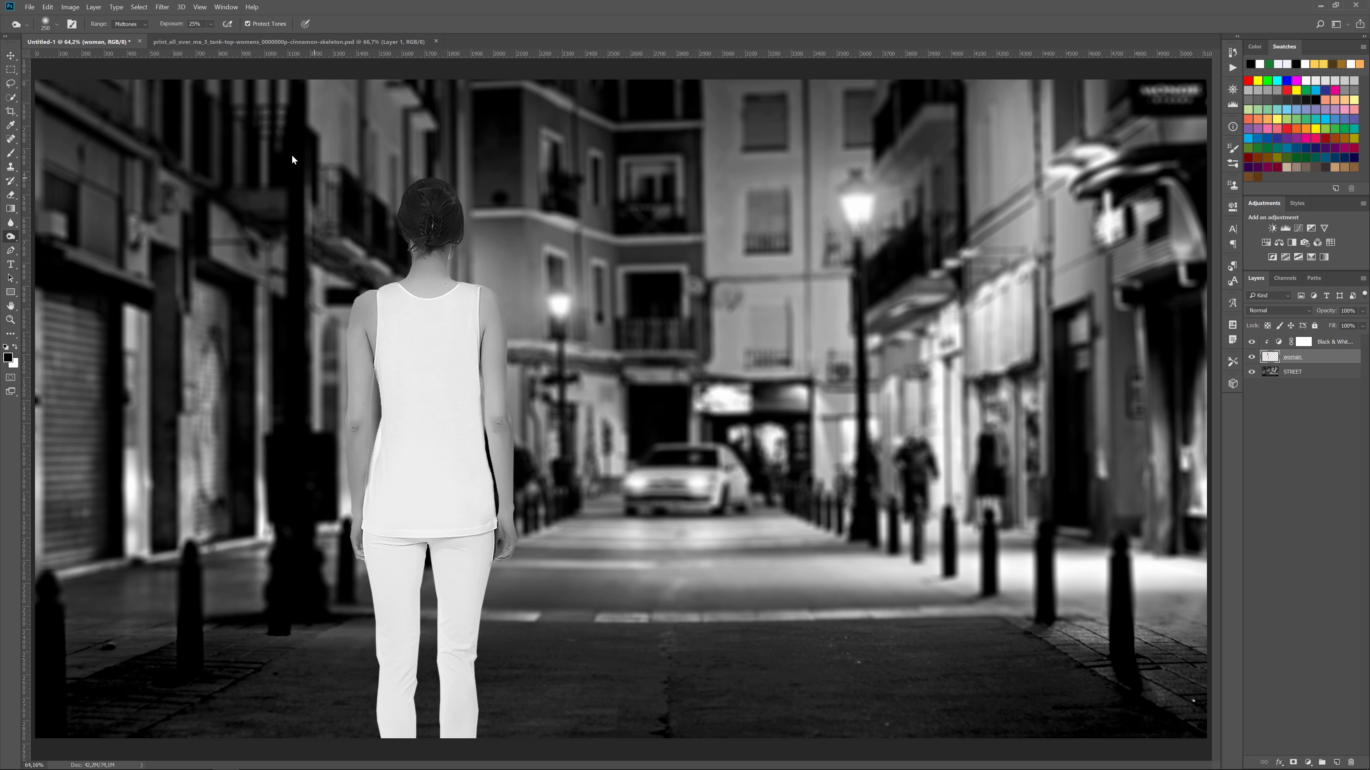
Step: Close the tank-top source document and select the Black & White adjustment's mask
{"action": "key", "text": "v"}
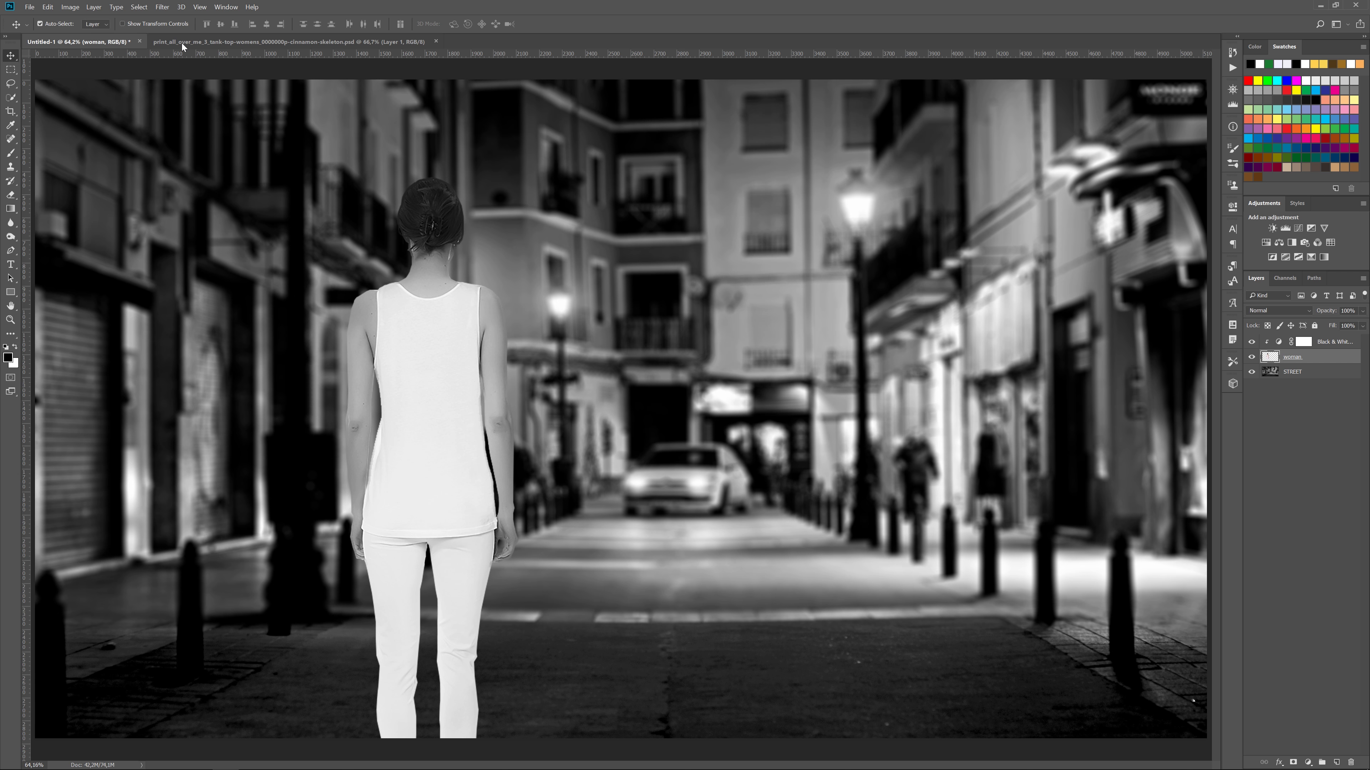
{"action": "left_click", "coordinate": [353, 41]}
{"action": "left_click", "coordinate": [436, 41]}
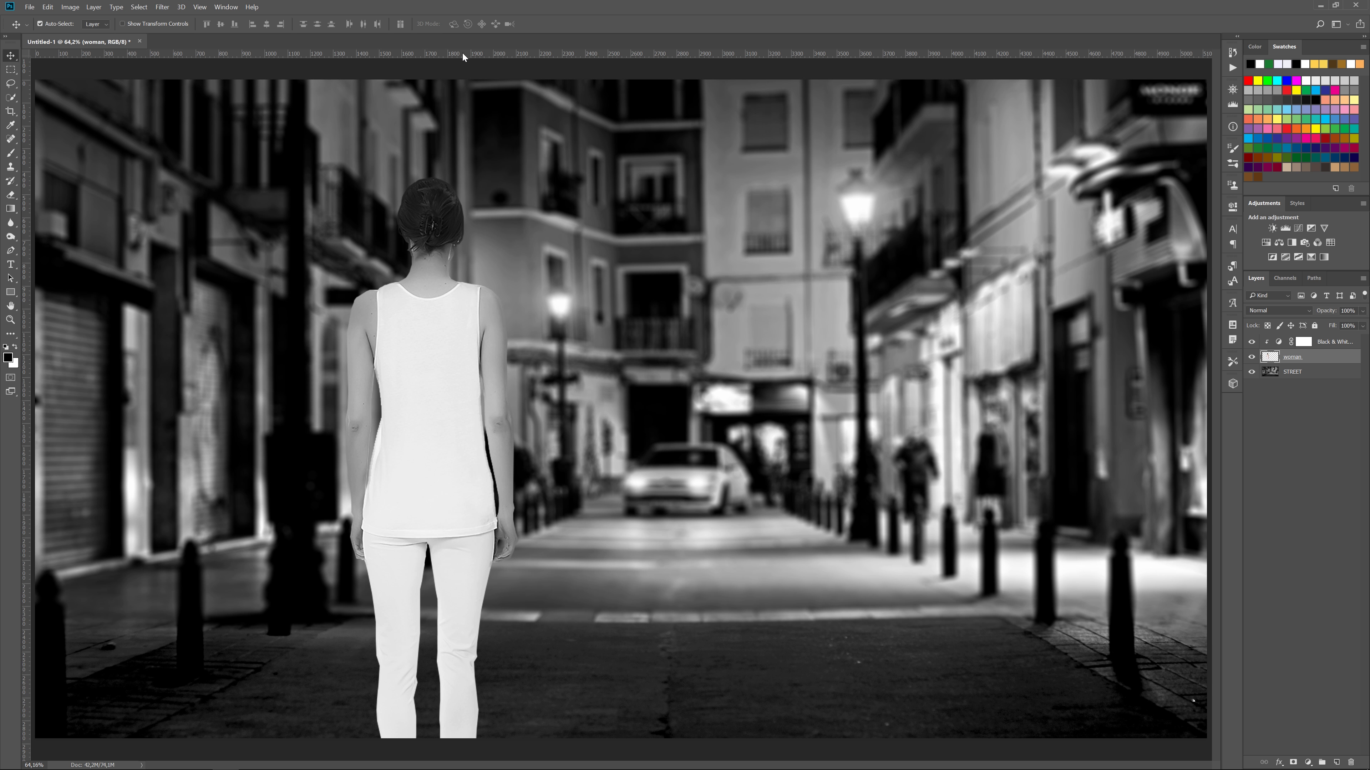
{"action": "left_click", "coordinate": [1303, 341]}
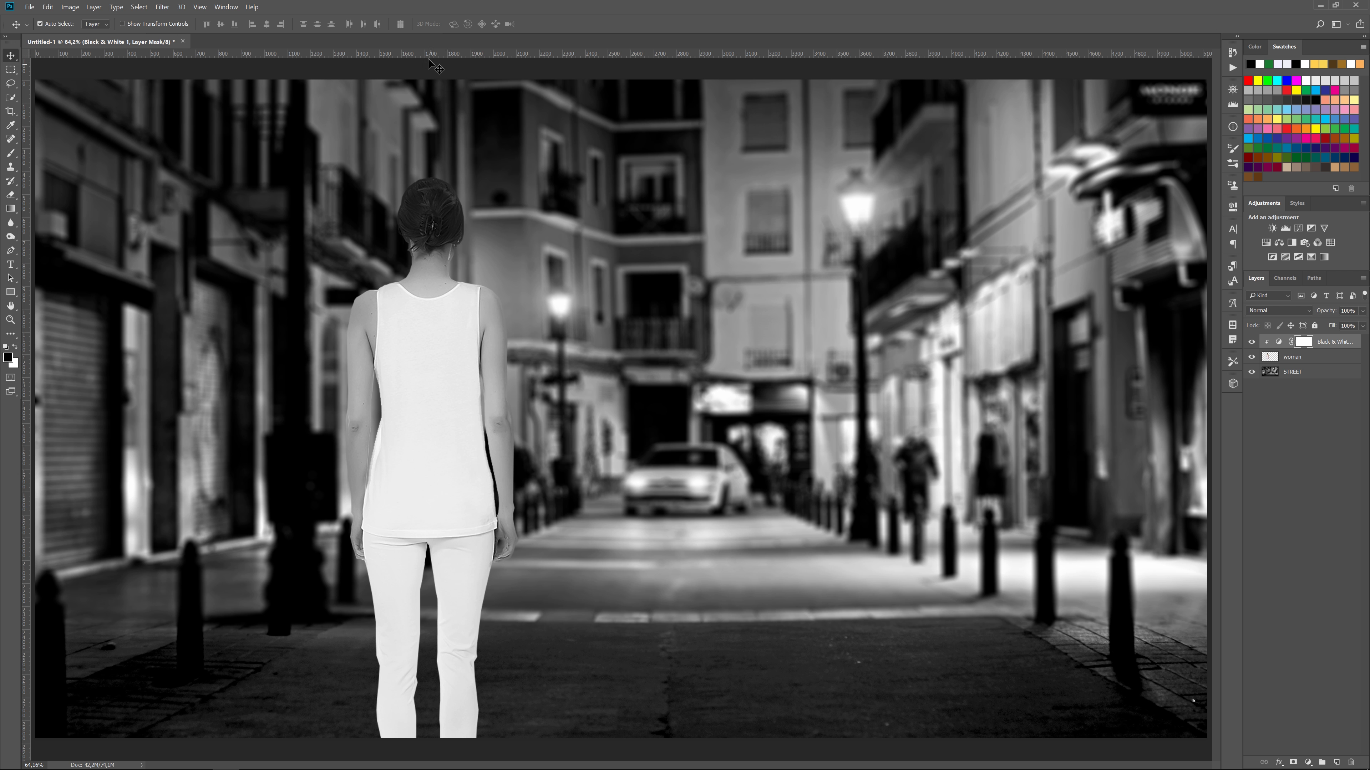
Step: Open the predator image and drag it into the street composite
{"action": "right_click", "coordinate": [420, 39]}
{"action": "left_click", "coordinate": [458, 90]}
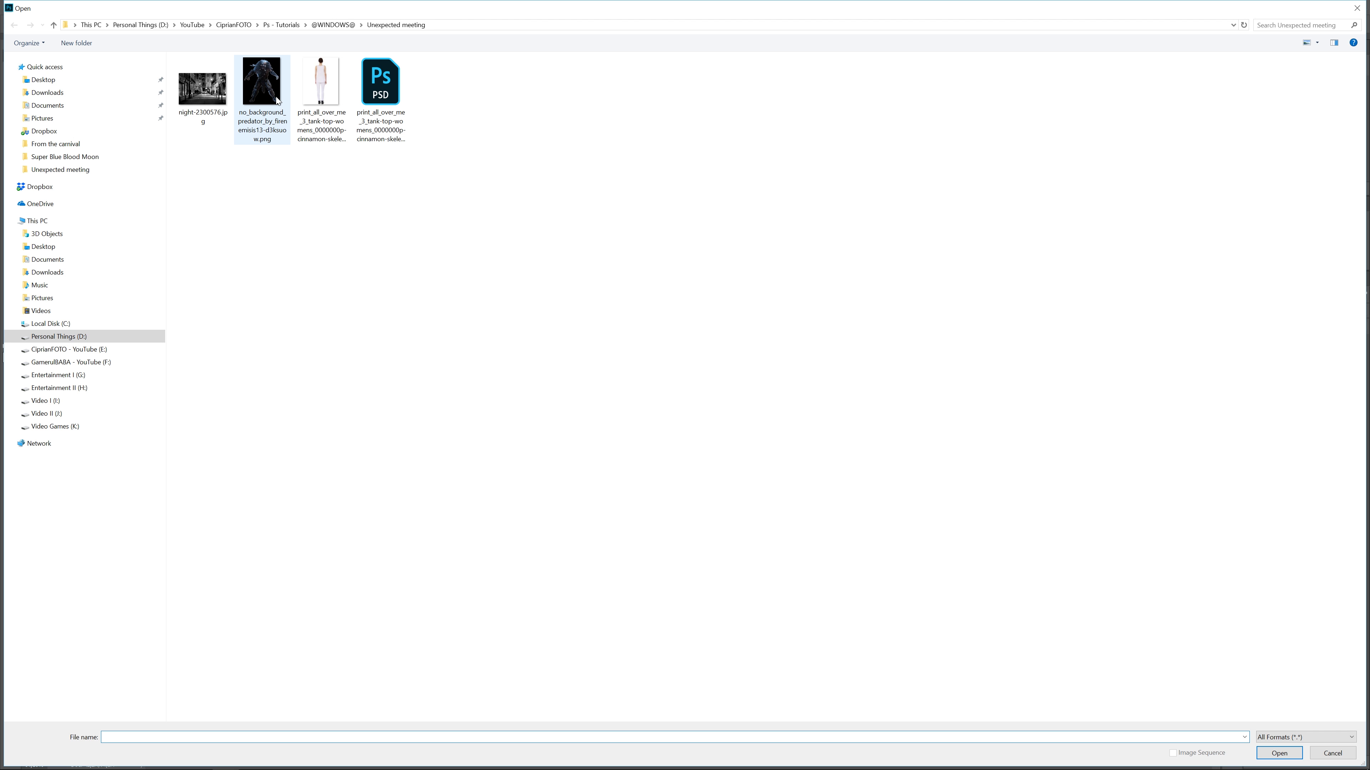
{"action": "double_click", "coordinate": [269, 79]}
{"action": "mouse_move", "coordinate": [539, 227]}
{"action": "left_mouse_down"}
{"action": "mouse_move", "coordinate": [160, 47]}
{"action": "mouse_move", "coordinate": [641, 321]}
{"action": "left_mouse_up"}
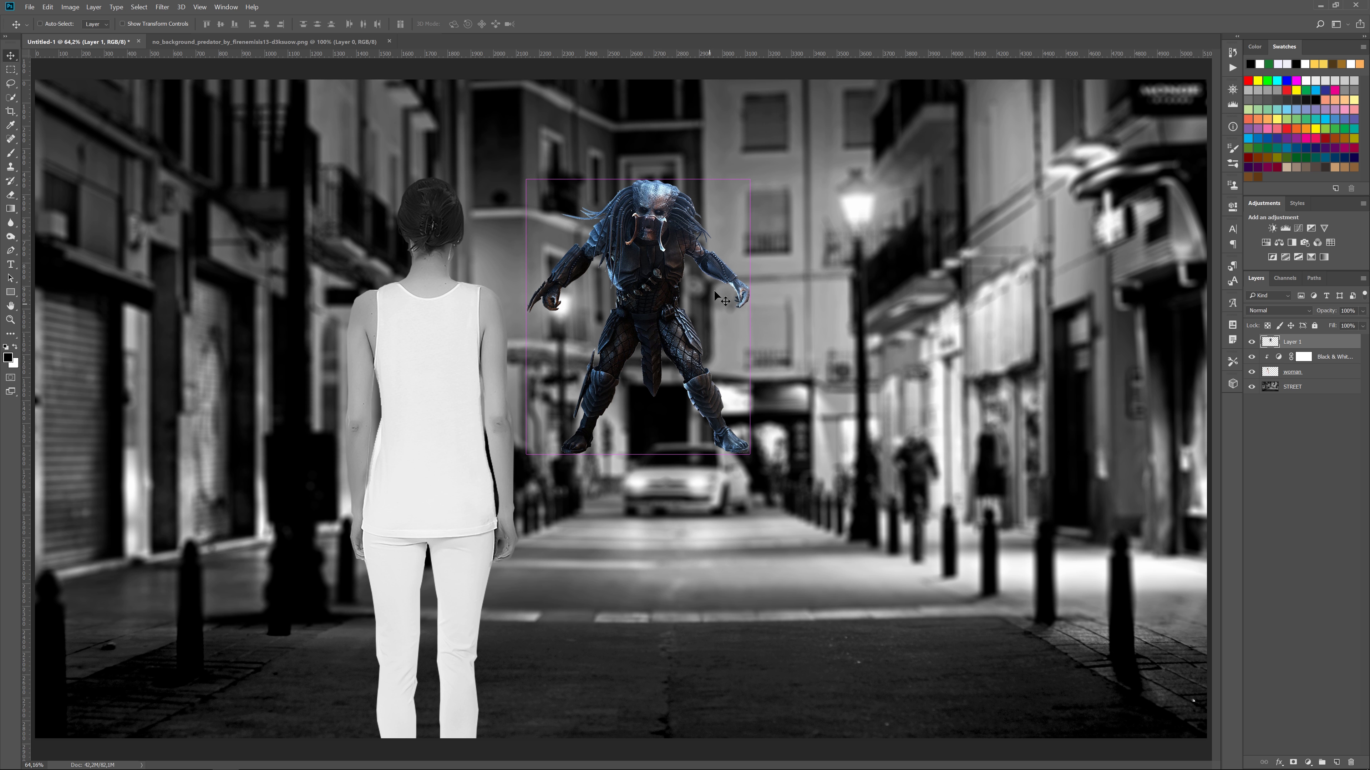
Step: Scale the predator to about 71% and stand it on the street behind the woman
{"action": "key", "text": "ctrl+t"}
{"action": "left_click_drag", "start_coordinate": [749, 180], "coordinate": [697, 459]}
{"action": "key", "text": "Return"}
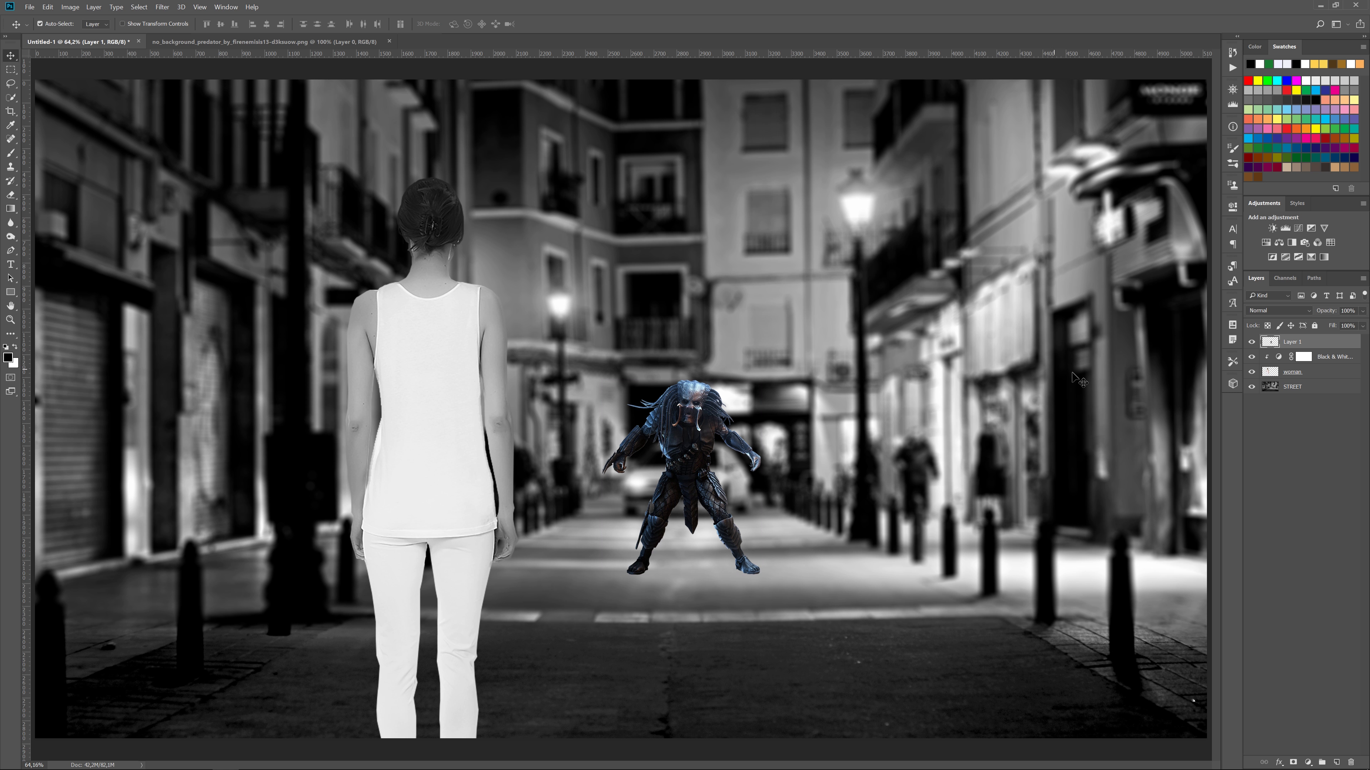
Step: Clip a Black & White adjustment layer to the creature
{"action": "left_click", "coordinate": [1292, 242]}
{"action": "left_click", "coordinate": [1139, 383]}
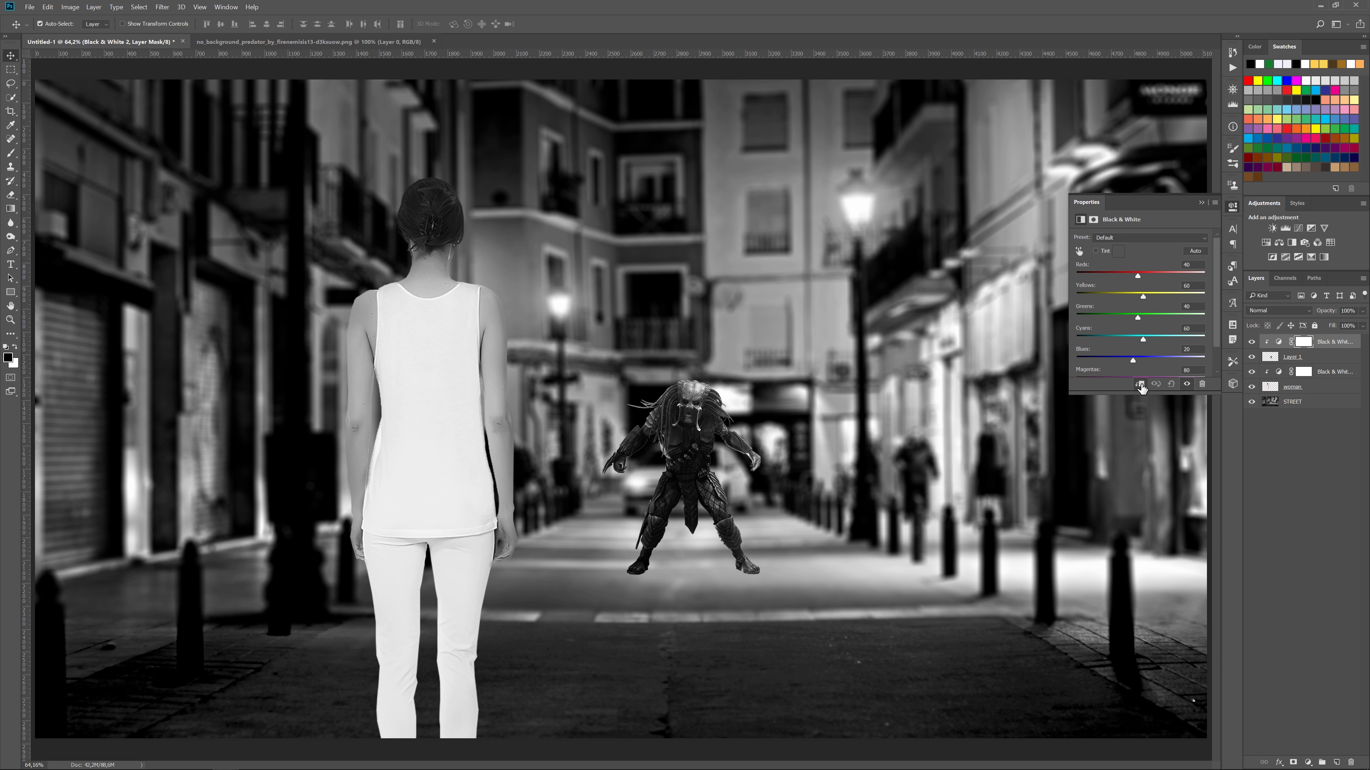
{"action": "left_click", "coordinate": [1201, 203]}
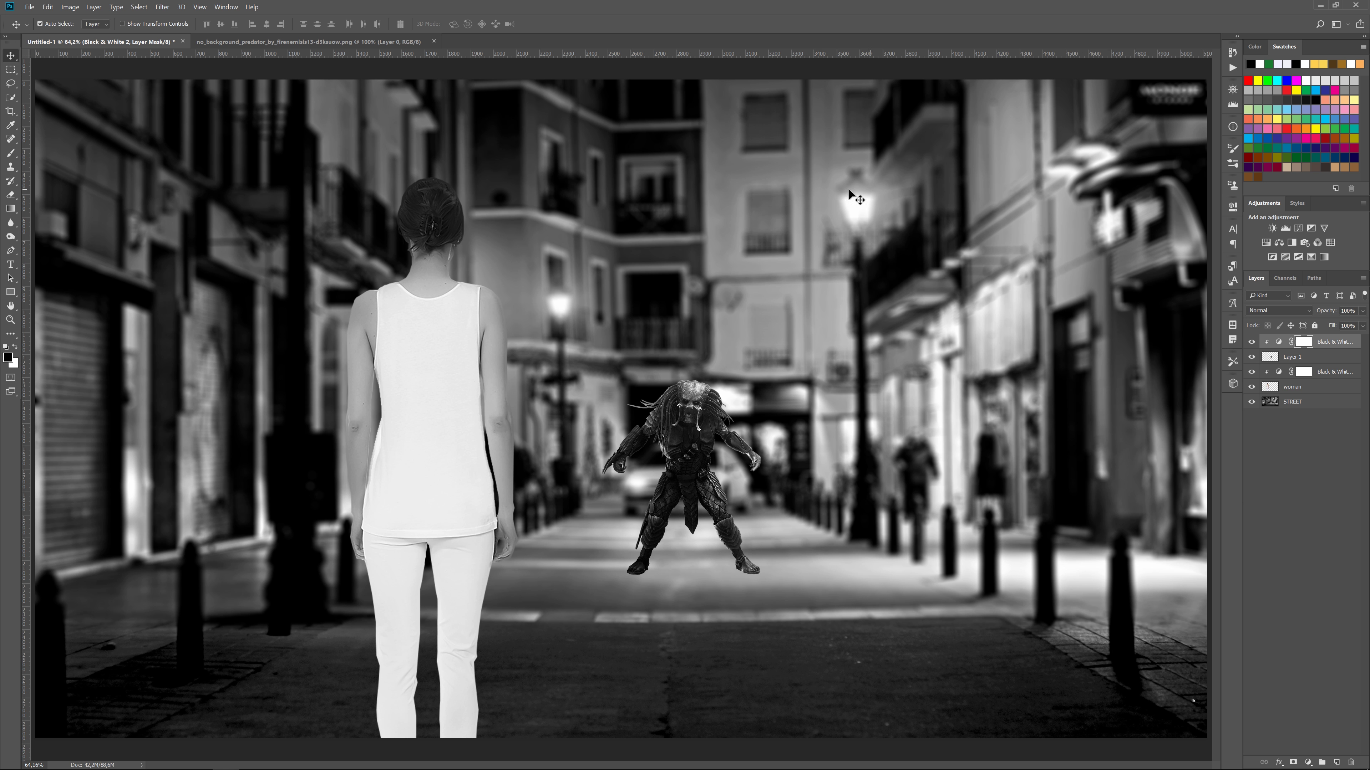
Step: Apply a 3-pixel Gaussian Blur to the creature's layer
{"action": "left_click", "coordinate": [162, 6]}
{"action": "mouse_move", "coordinate": [182, 118]}
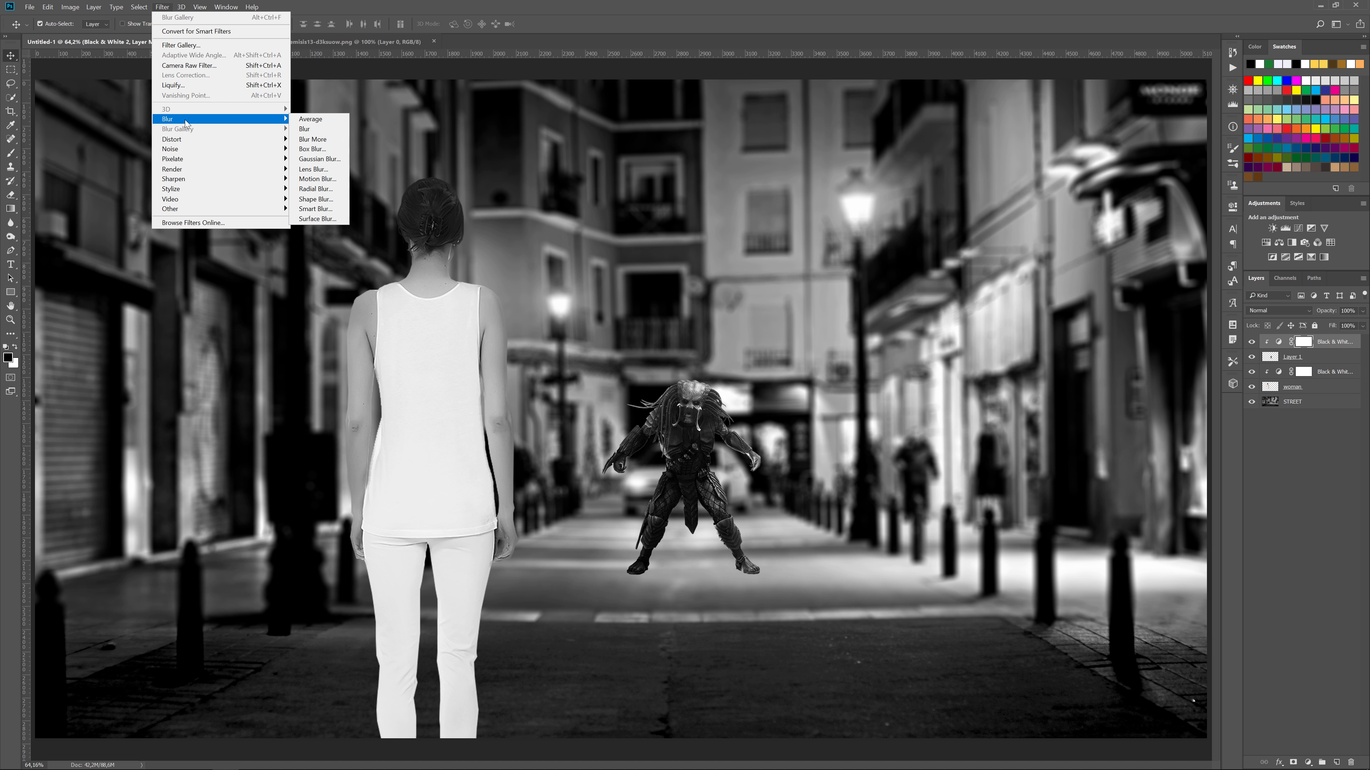
{"action": "left_click", "coordinate": [1305, 475]}
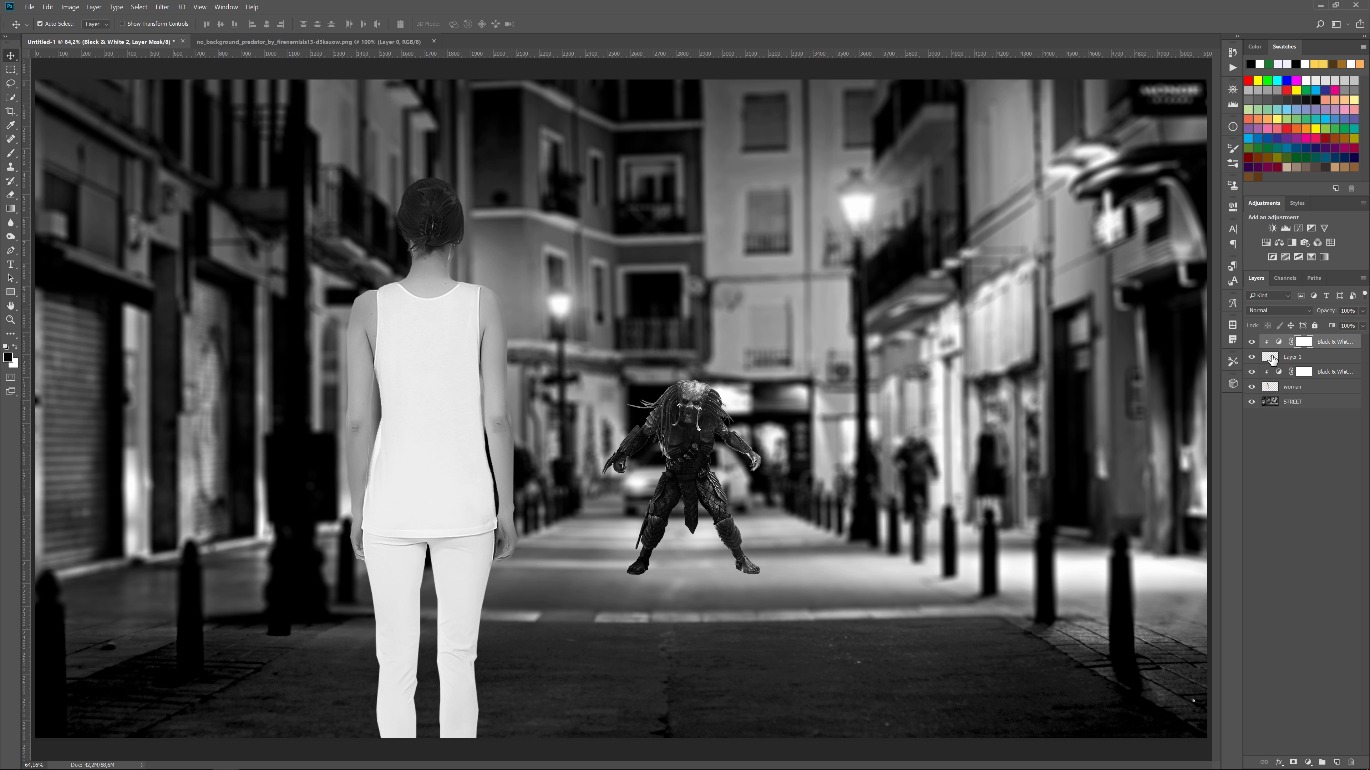
{"action": "left_click", "coordinate": [1271, 358]}
{"action": "left_click", "coordinate": [162, 7]}
{"action": "mouse_move", "coordinate": [168, 109]}
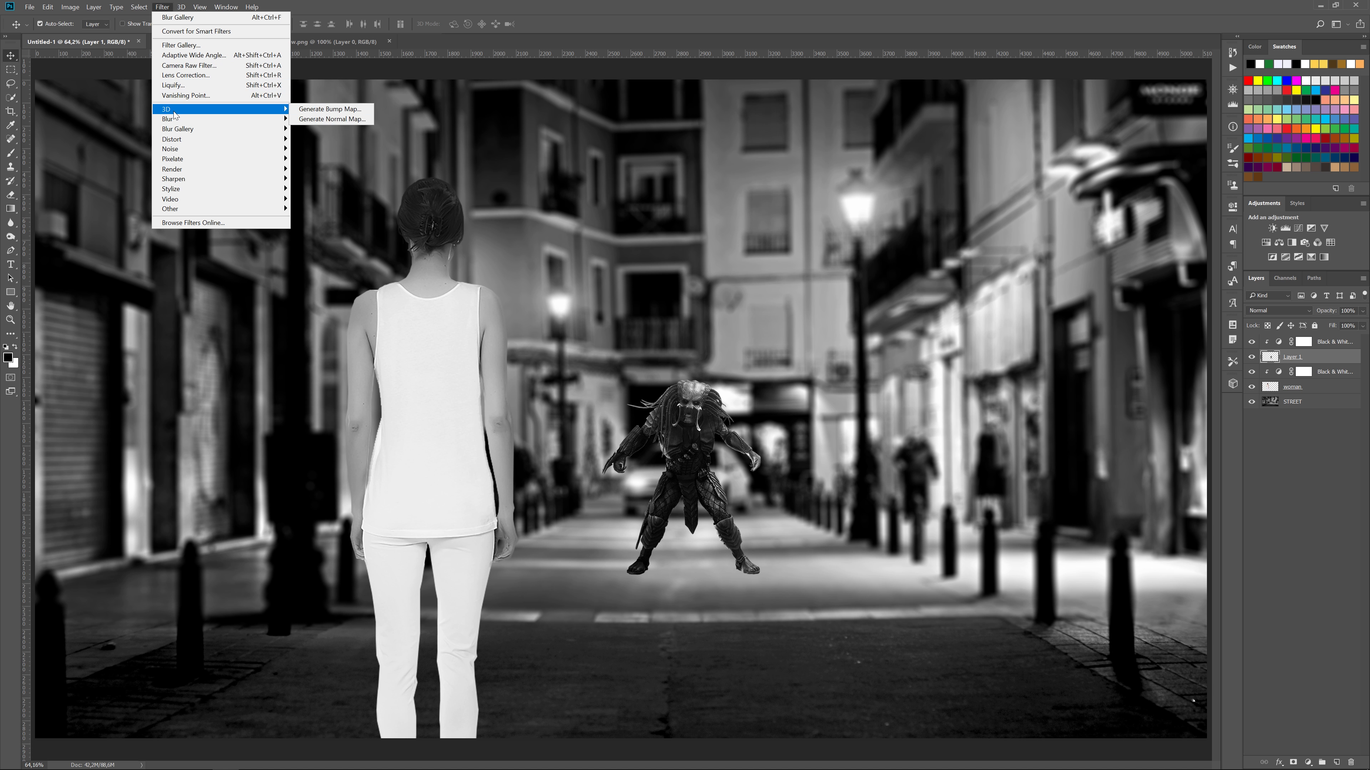
{"action": "left_click", "coordinate": [318, 157]}
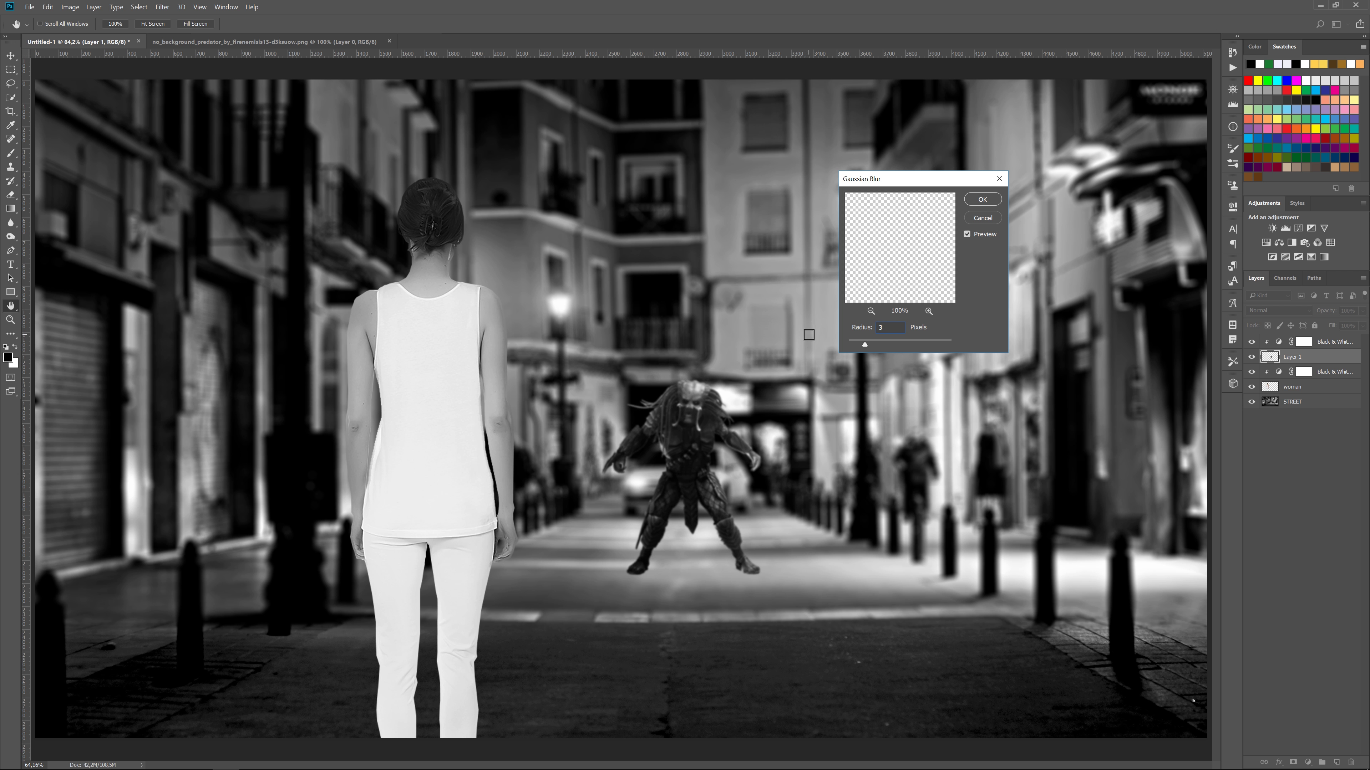
{"action": "left_click", "coordinate": [982, 199]}
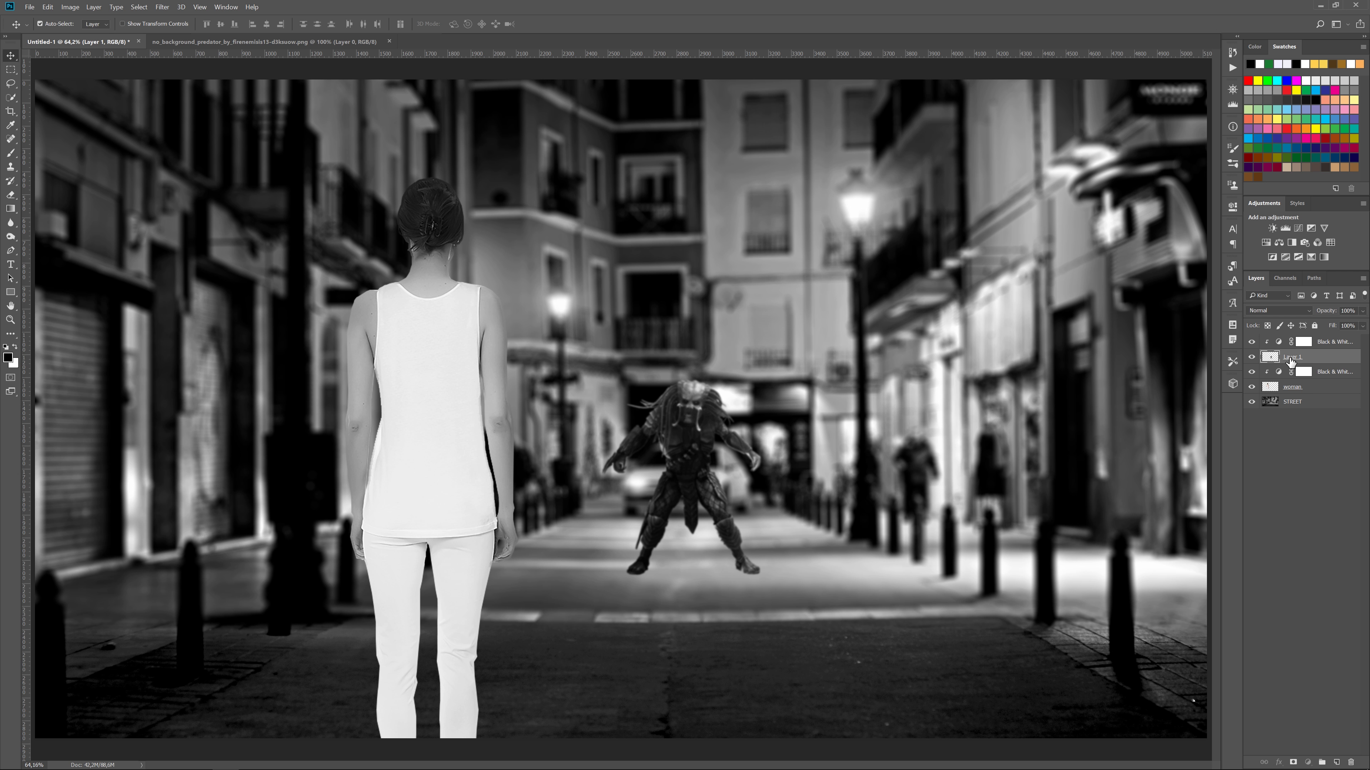
Step: Rename the creature's layer 'predator' and give it a Drop Shadow
{"action": "double_click", "coordinate": [1291, 357]}
{"action": "type", "text": "redato"}
{"action": "key", "text": "Return"}
{"action": "double_click", "coordinate": [1270, 357]}
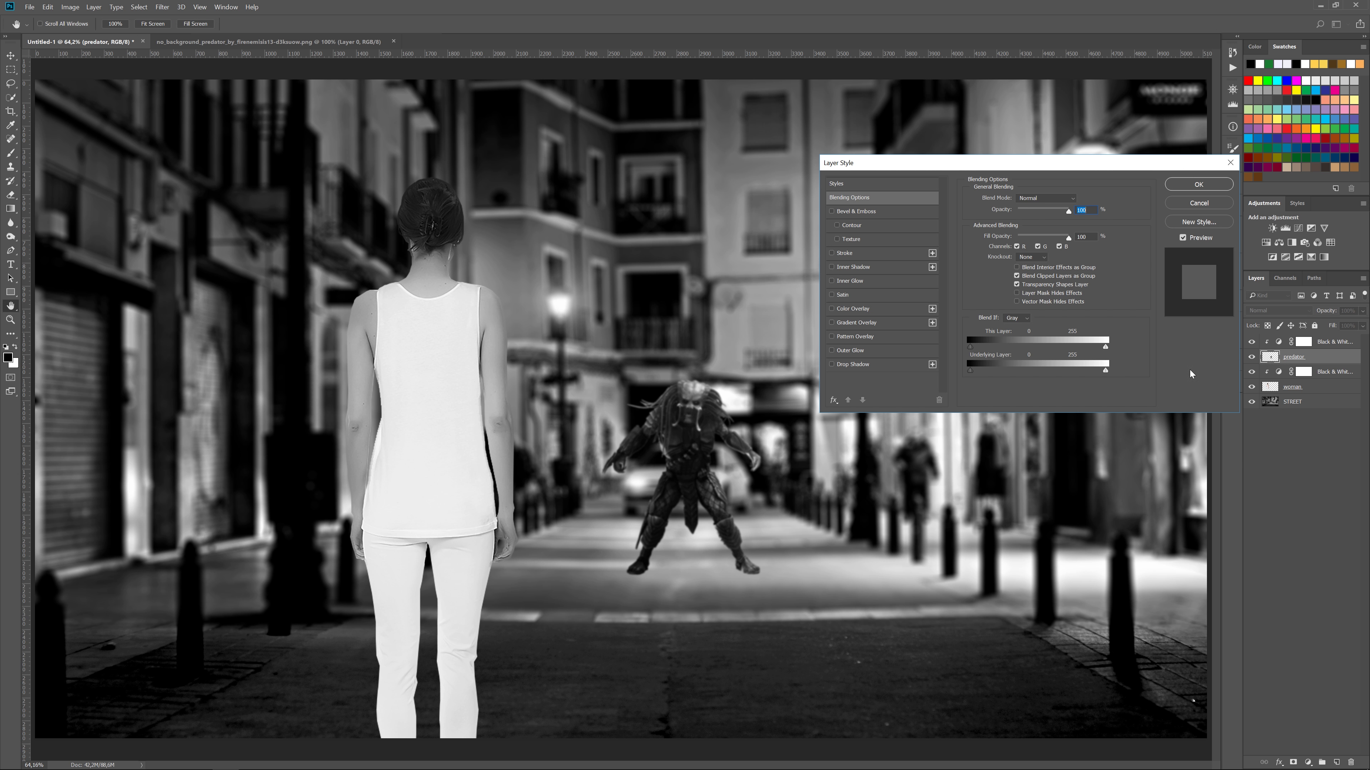
{"action": "left_click", "coordinate": [874, 366]}
{"action": "left_click", "coordinate": [1194, 187]}
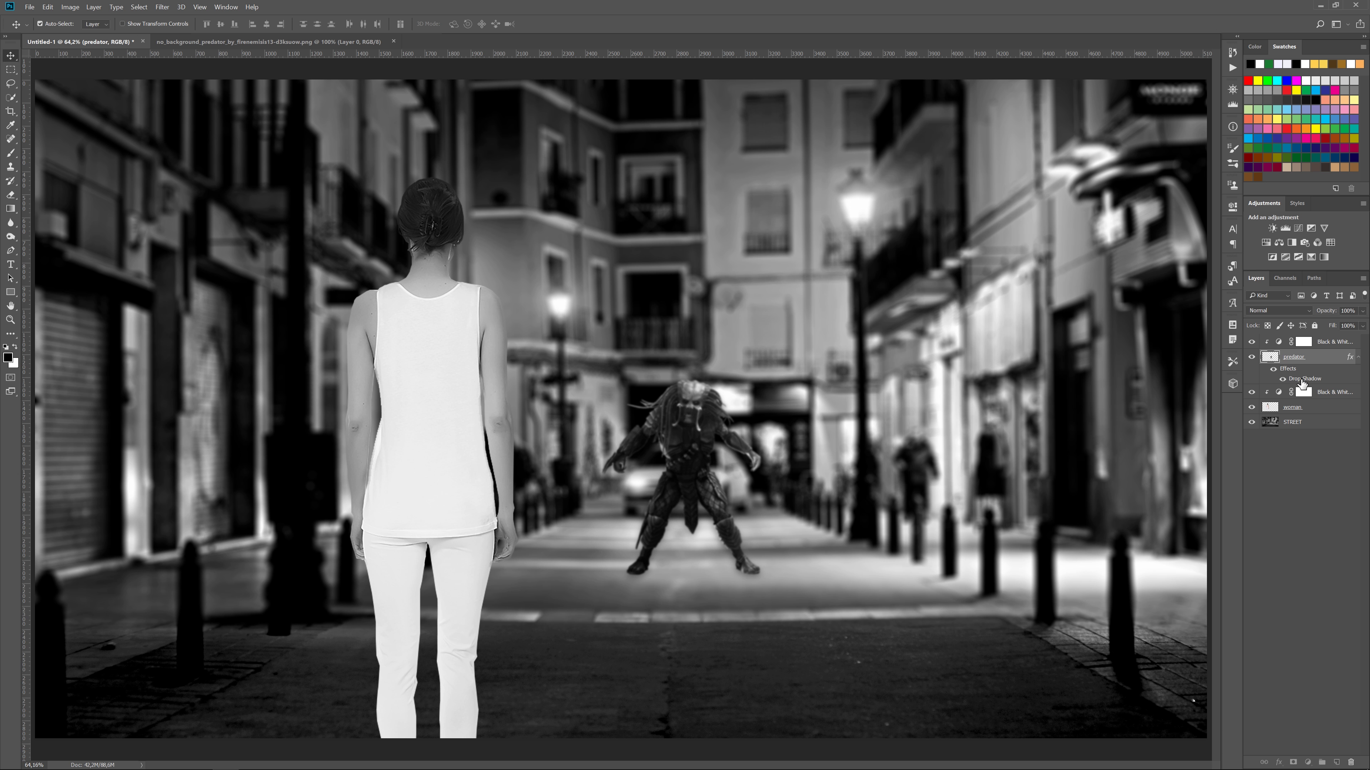
Step: Turn the drop shadow into its own layer and flip it below the predator's feet
{"action": "right_click", "coordinate": [1294, 378]}
{"action": "left_click", "coordinate": [1293, 558]}
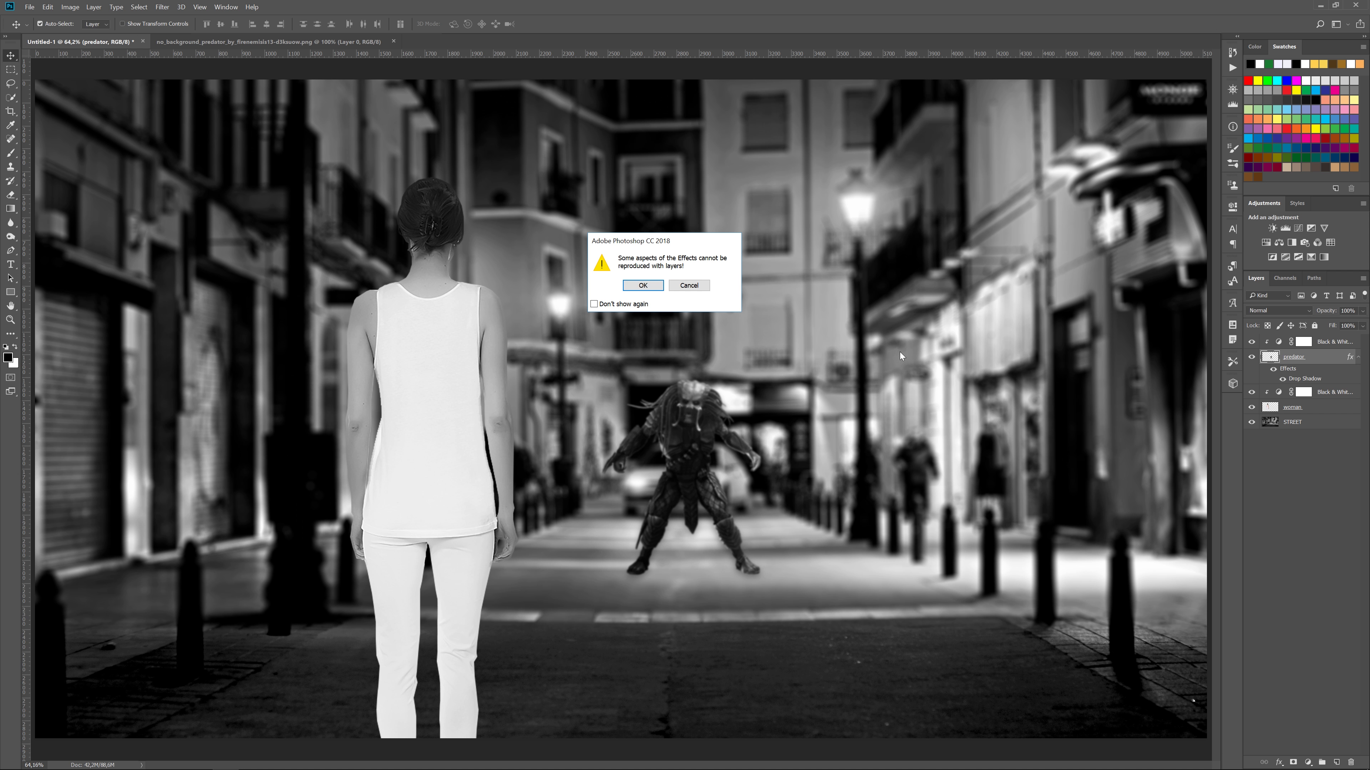
{"action": "left_click", "coordinate": [650, 288]}
{"action": "key", "text": "ctrl+t"}
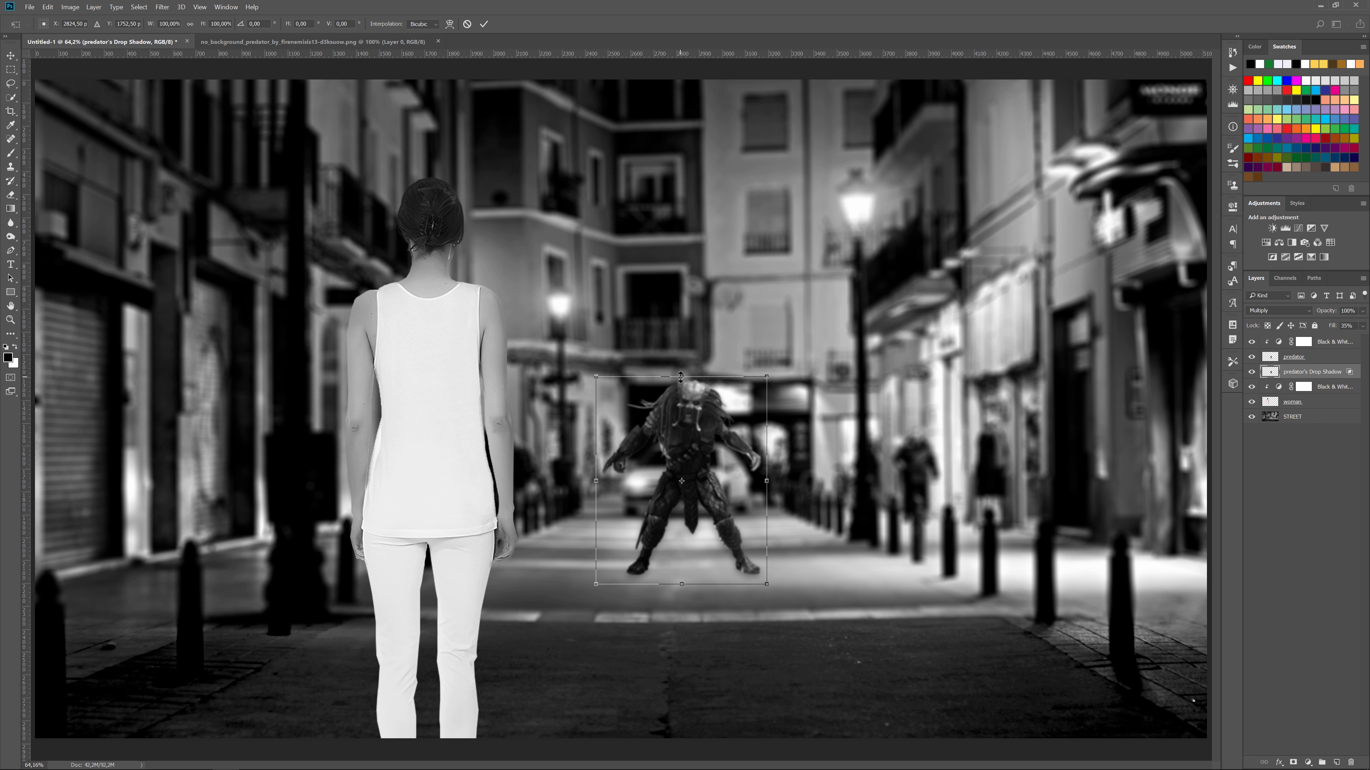
{"action": "left_click_drag", "start_coordinate": [681, 376], "coordinate": [700, 615]}
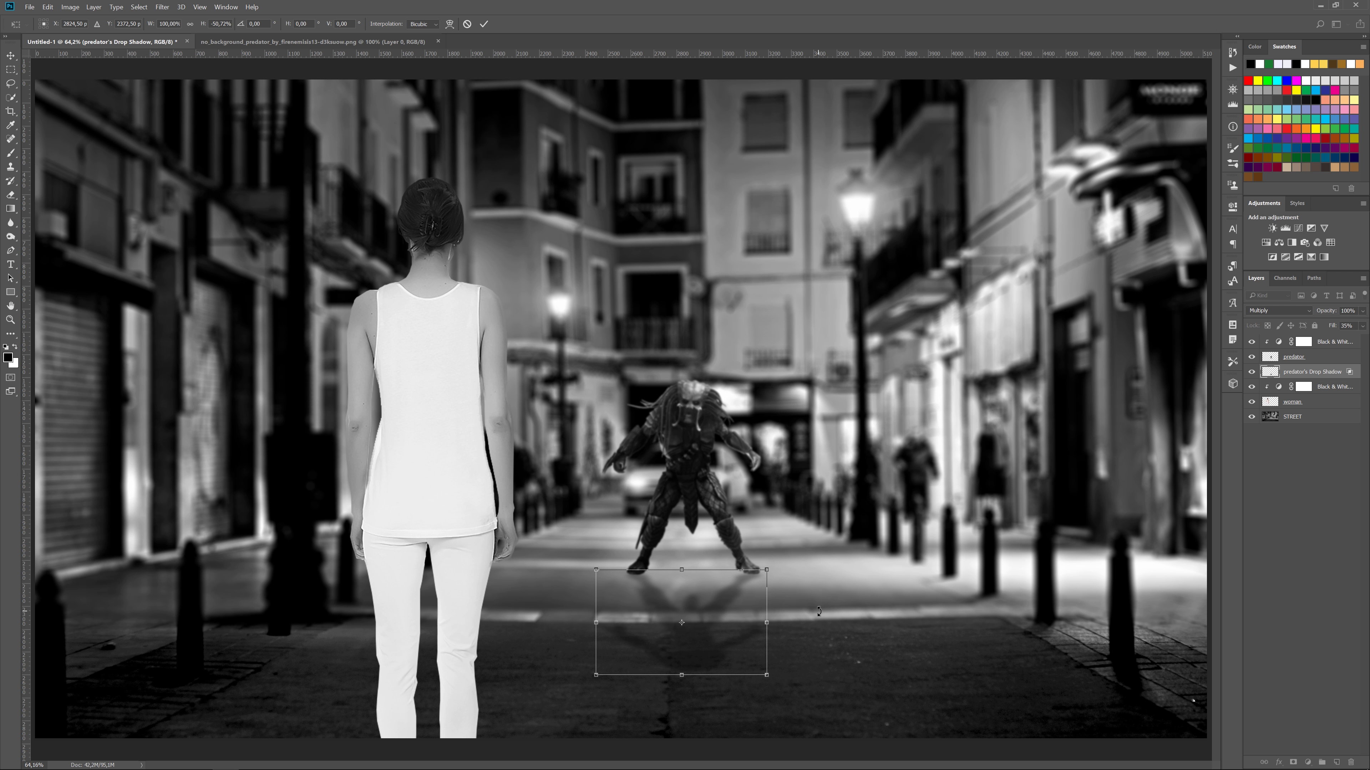
{"action": "key", "text": "Return"}
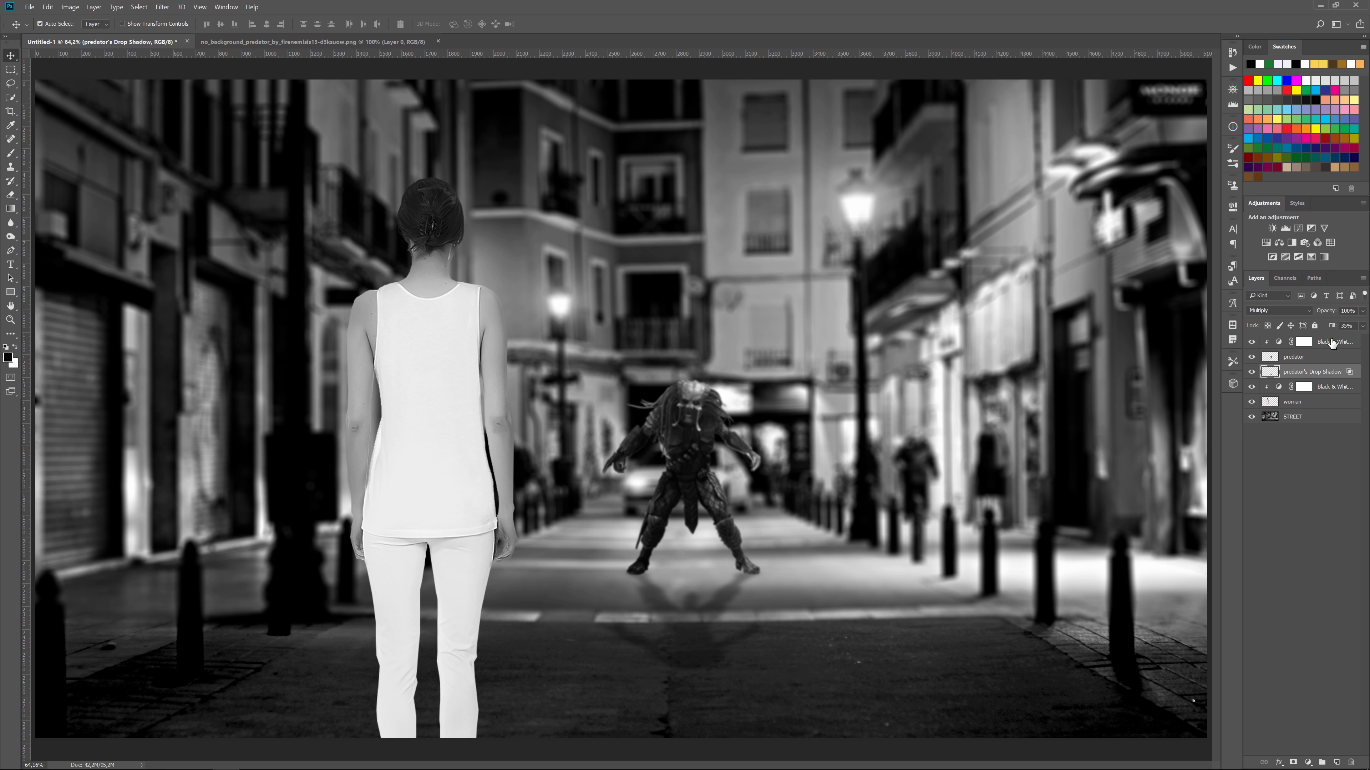
Step: Lower the shadow layer's opacity to 90% and dodge the predator
{"action": "left_click_drag", "start_coordinate": [1326, 312], "coordinate": [1317, 312]}
{"action": "left_click", "coordinate": [1274, 357]}
{"action": "key", "text": "o"}
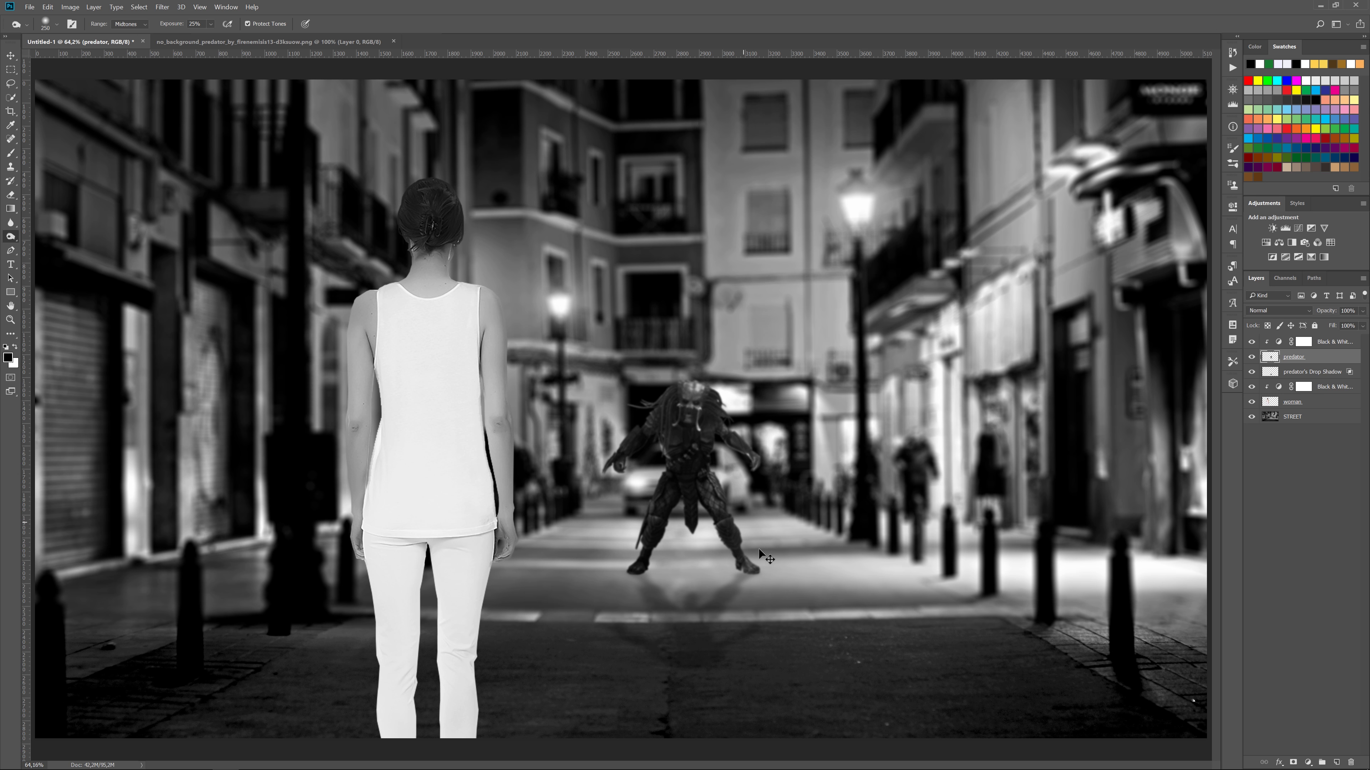
{"action": "key", "text": "v"}
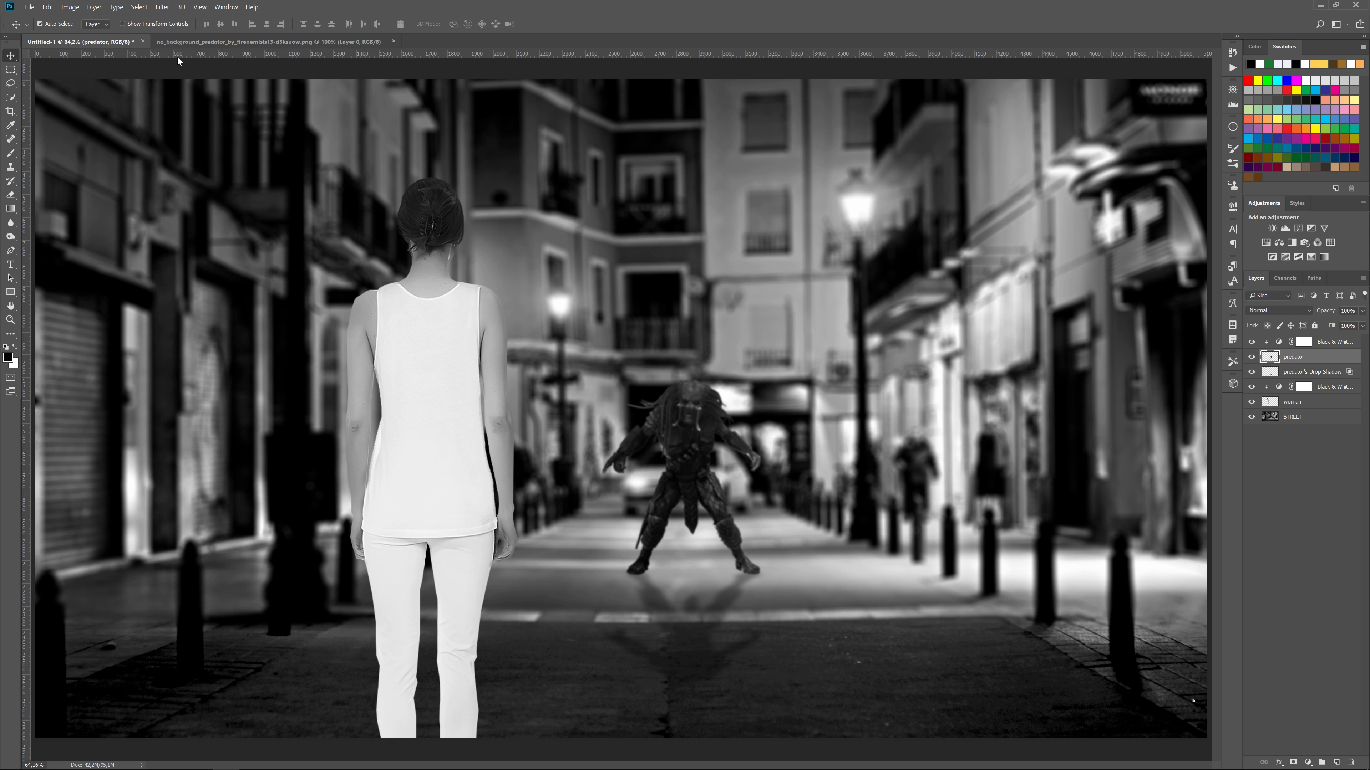
Step: Close the creature source, group all layers, and stamp a merged copy on top
{"action": "left_click", "coordinate": [393, 41]}
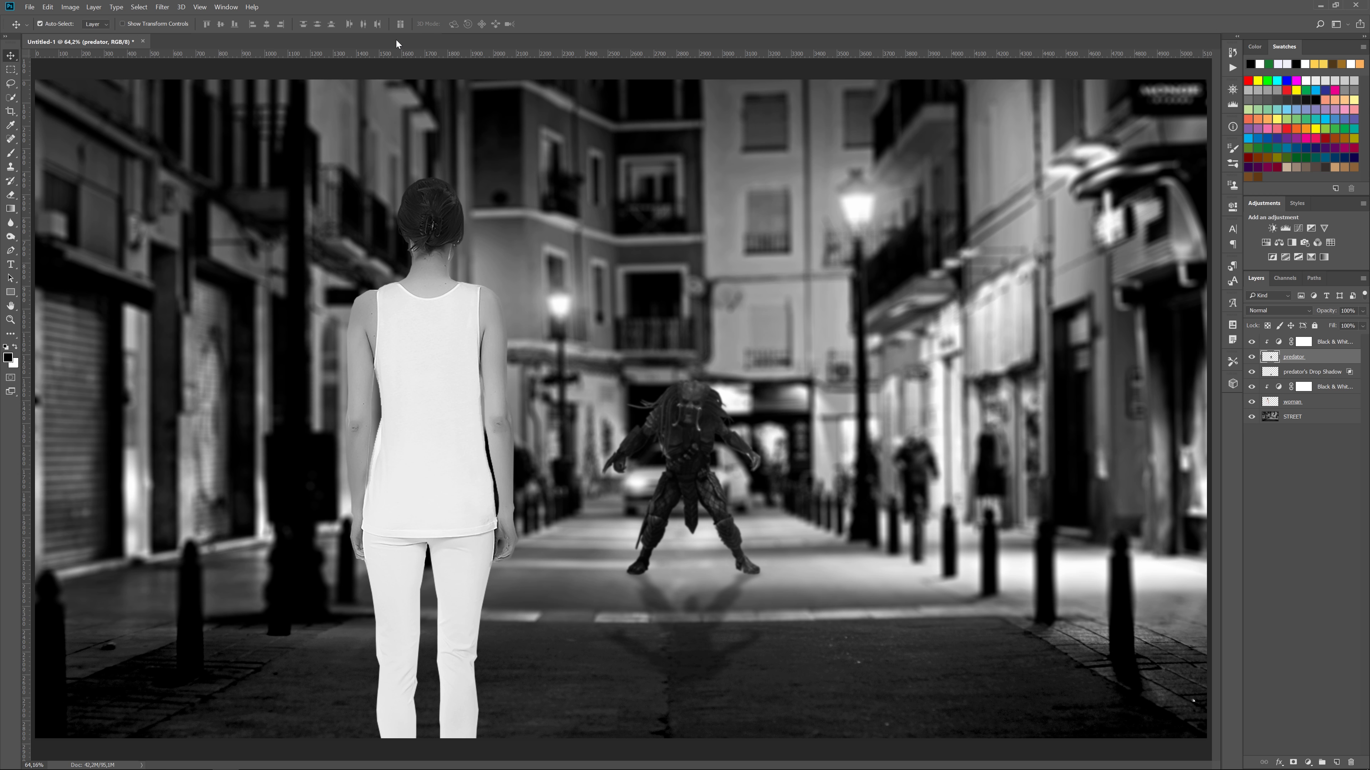
{"action": "left_click", "coordinate": [1303, 341]}
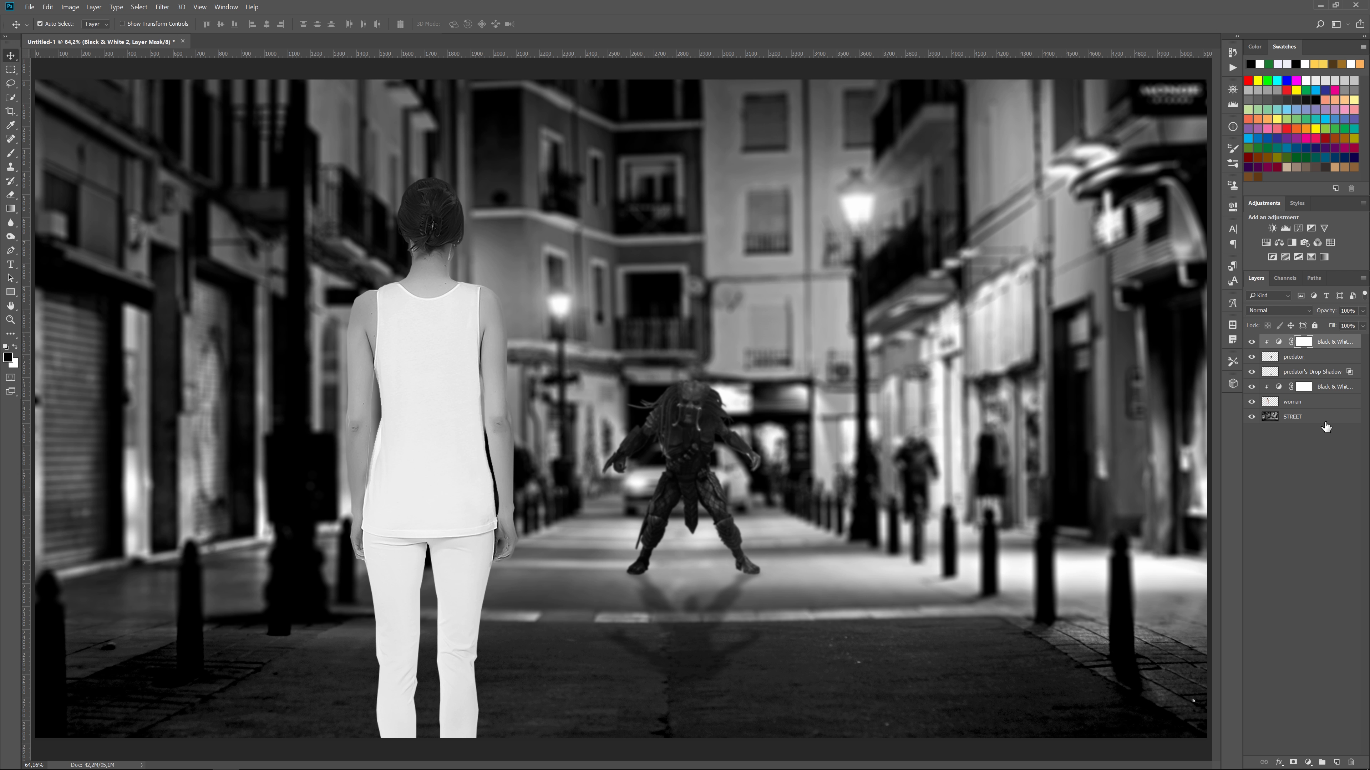
{"action": "left_click", "coordinate": [1327, 423], "text": "shift"}
{"action": "key", "text": "ctrl+g"}
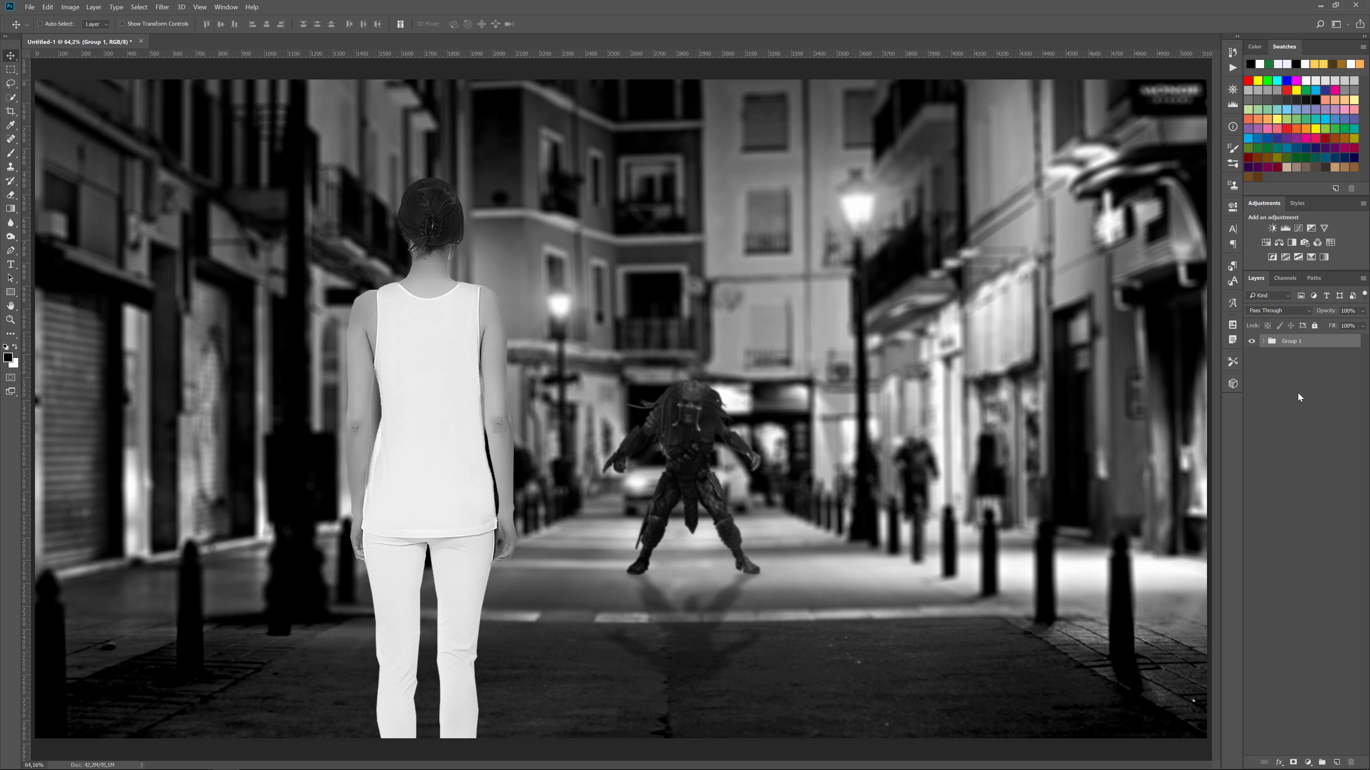
{"action": "key", "text": "ctrl+shift+alt+e"}
Step: In Camera Raw, set Clarity +14, Contrast +46, Blacks -23, and add grain and vignetting
{"action": "left_click", "coordinate": [162, 7]}
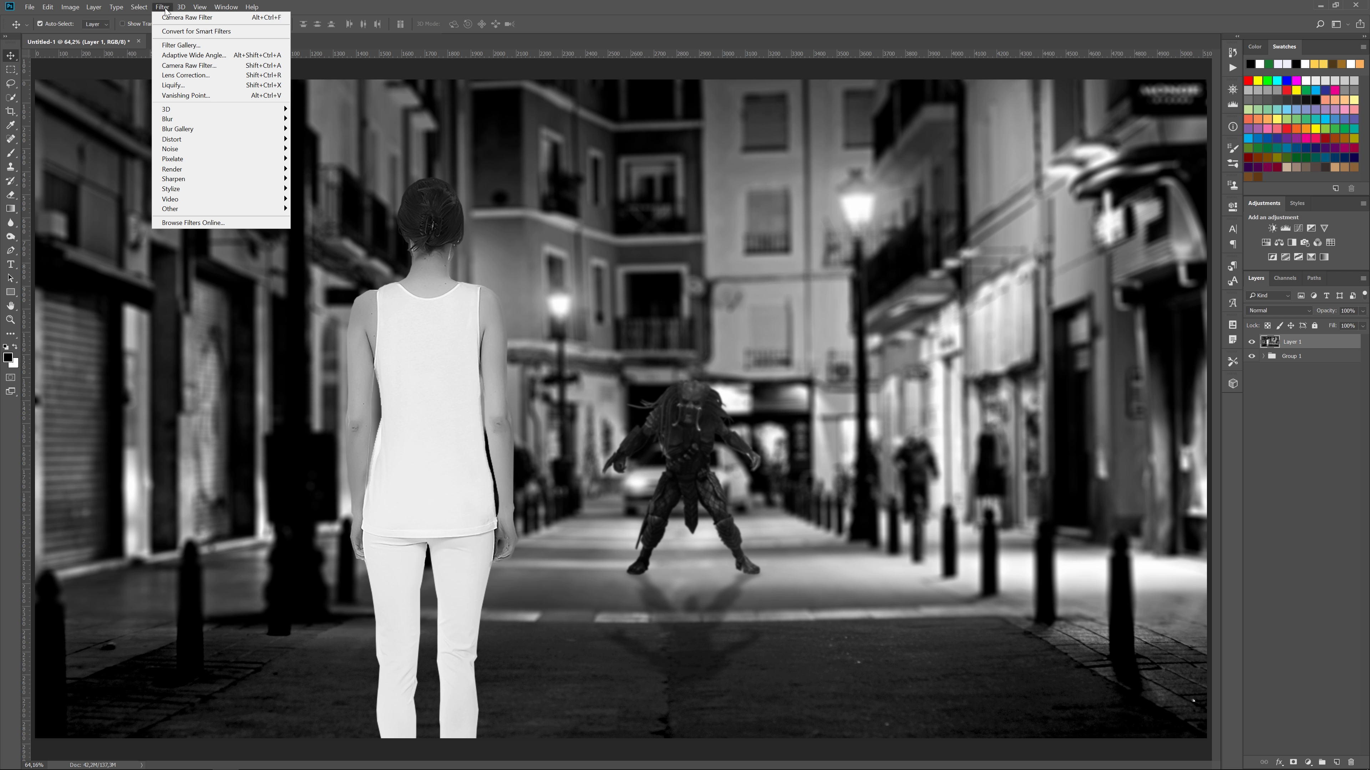
{"action": "left_click", "coordinate": [230, 70]}
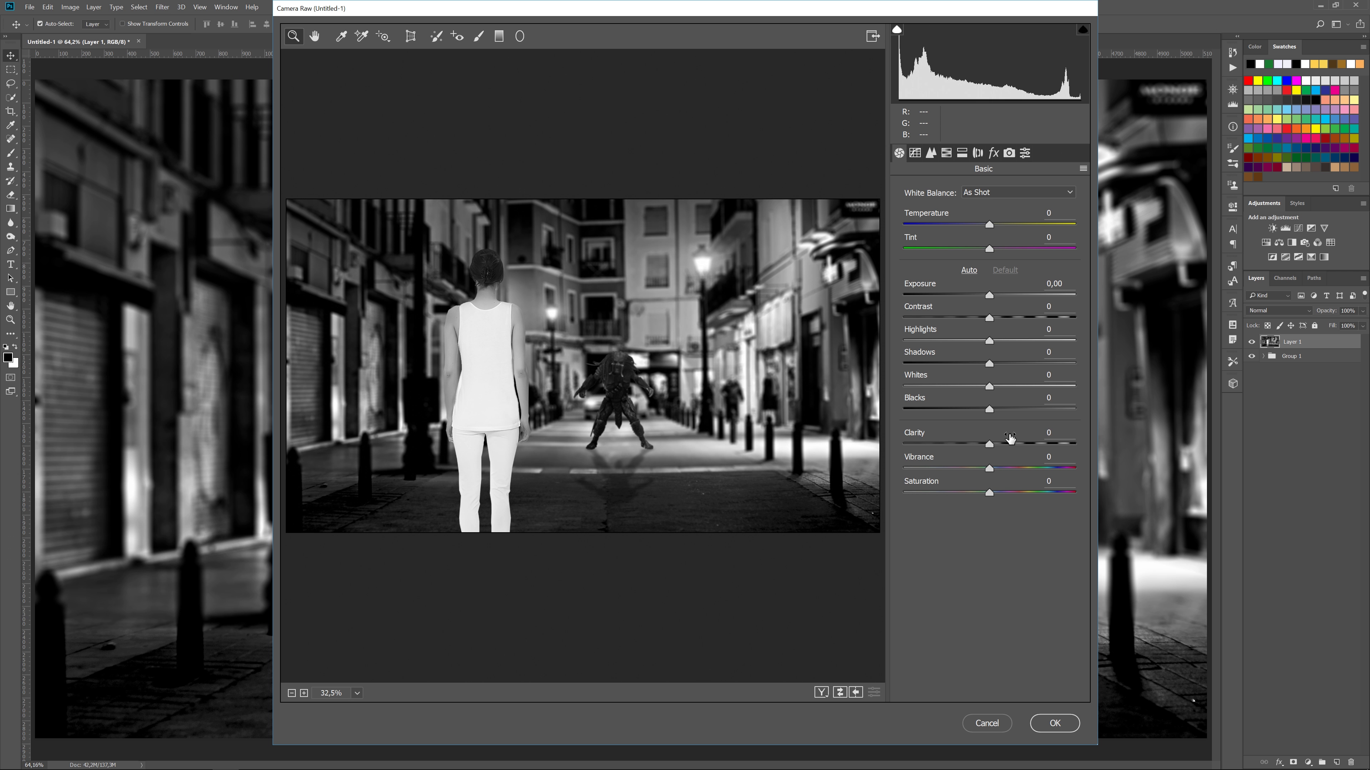
{"action": "left_click_drag", "start_coordinate": [992, 443], "coordinate": [1001, 444]}
{"action": "left_click_drag", "start_coordinate": [990, 317], "coordinate": [1028, 318]}
{"action": "mouse_move", "coordinate": [990, 409]}
{"action": "left_mouse_down"}
{"action": "mouse_move", "coordinate": [970, 410]}
{"action": "mouse_move", "coordinate": [972, 398]}
{"action": "left_mouse_up"}
{"action": "left_click", "coordinate": [994, 153]}
{"action": "left_click", "coordinate": [966, 269]}
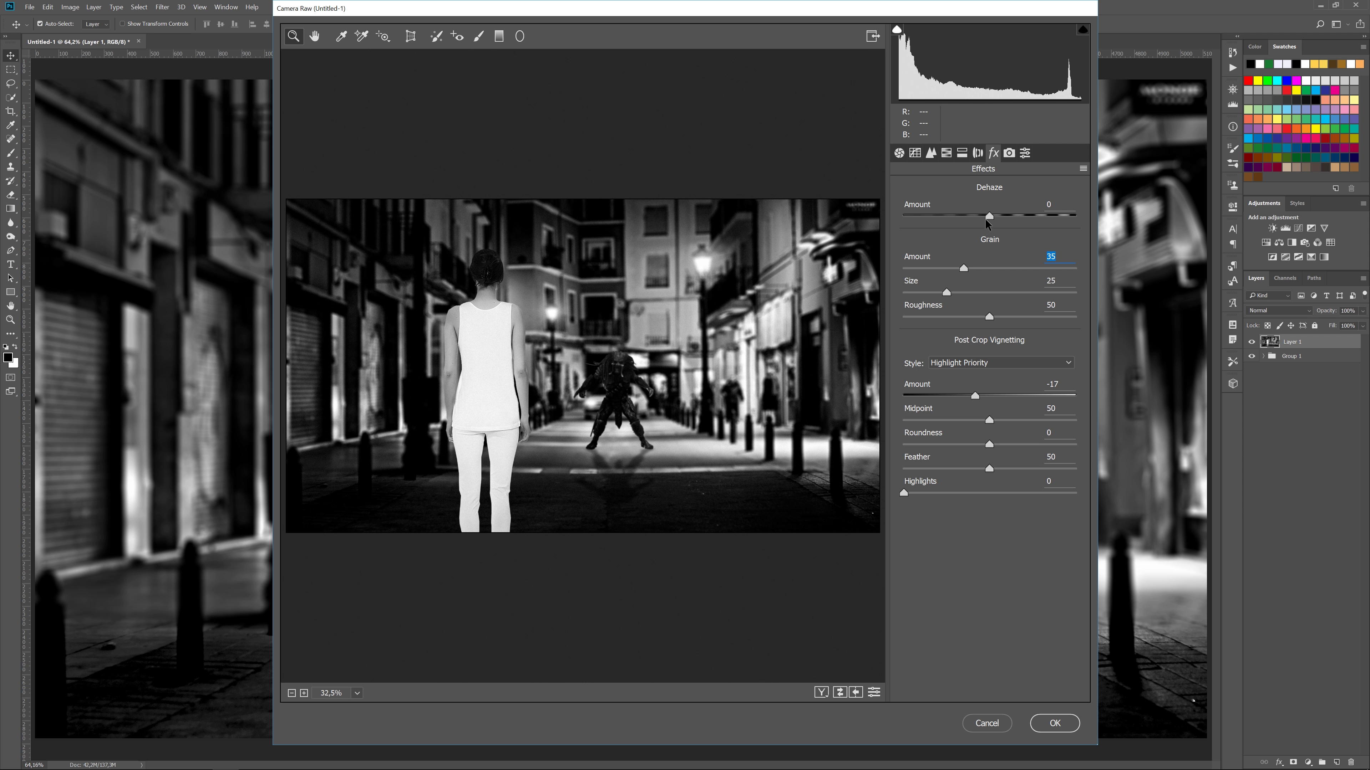
Step: Build an S-shaped point tone curve and apply the Camera Raw grade
{"action": "left_click", "coordinate": [915, 153]}
{"action": "left_click", "coordinate": [955, 219]}
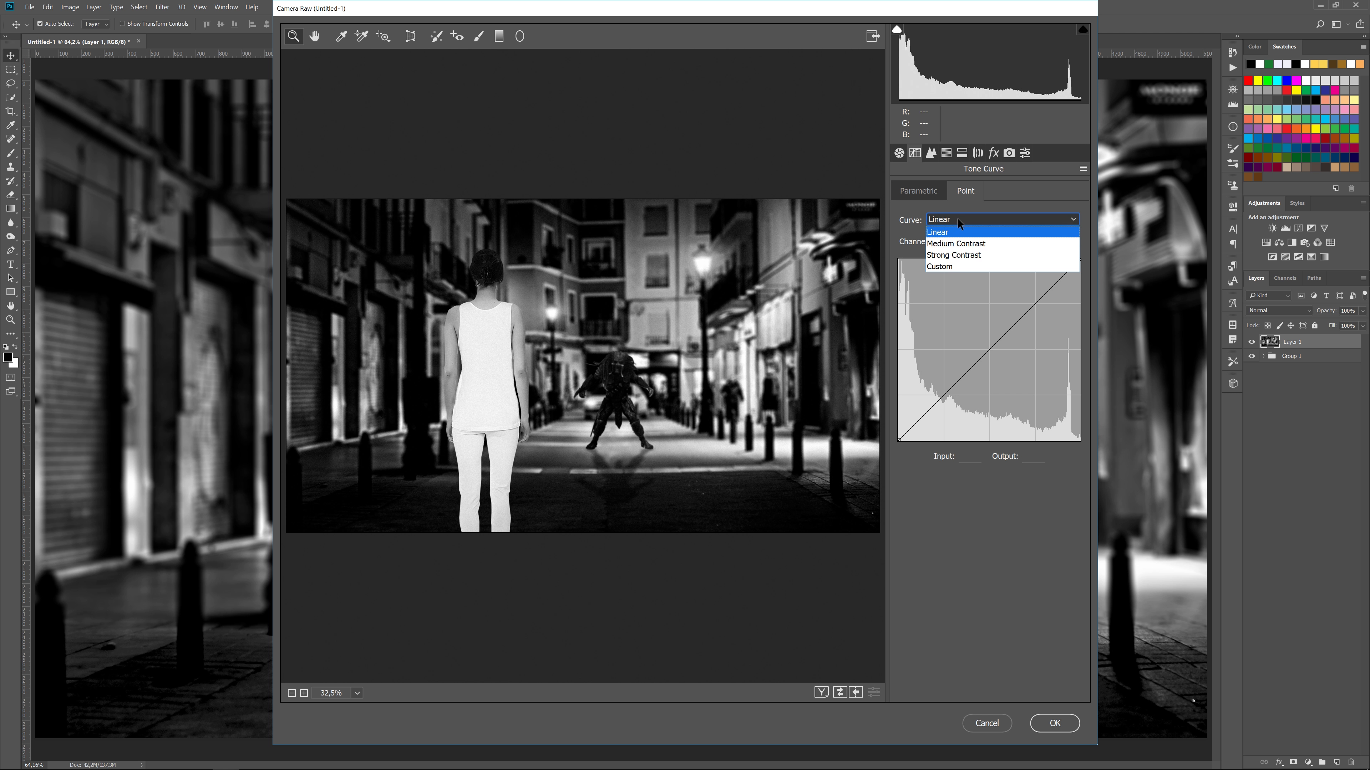
{"action": "left_click", "coordinate": [955, 268]}
{"action": "left_click_drag", "start_coordinate": [899, 440], "coordinate": [898, 425]}
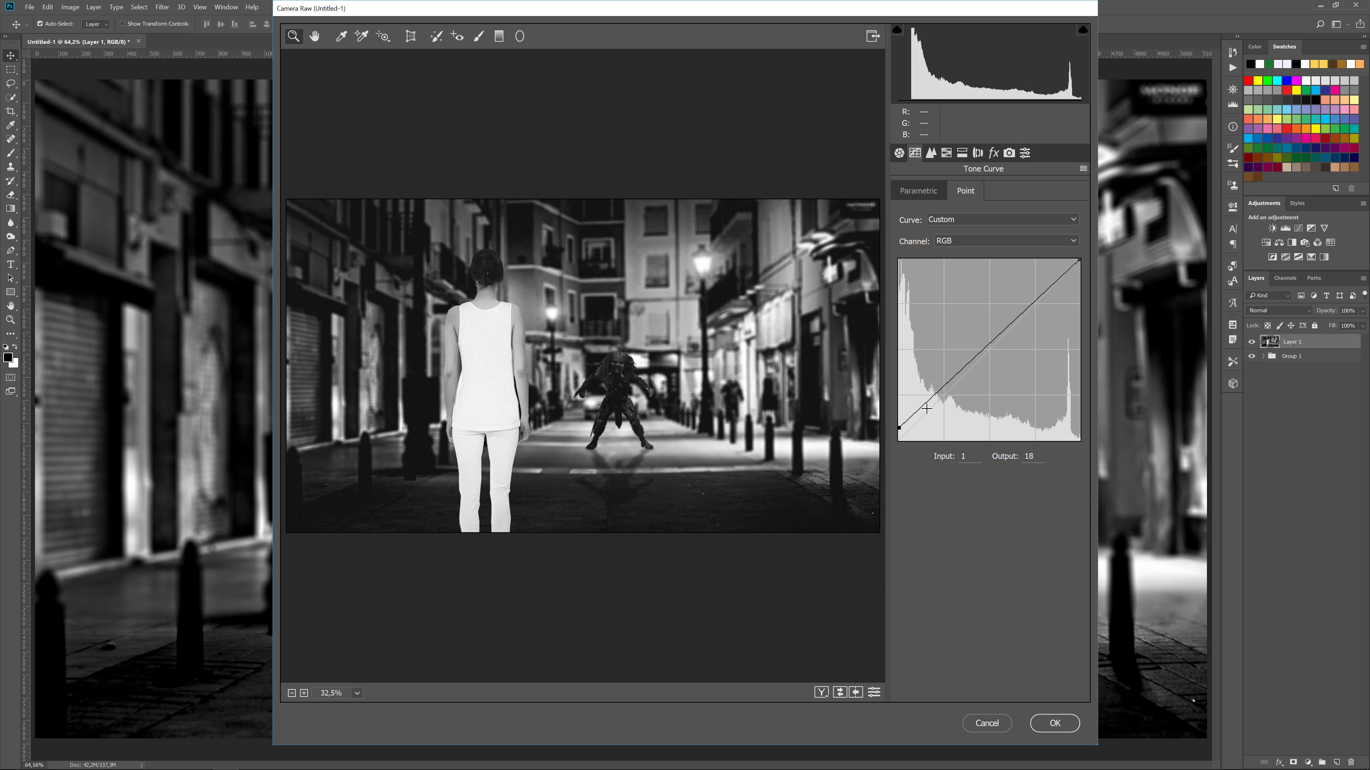
{"action": "left_click_drag", "start_coordinate": [929, 401], "coordinate": [929, 417]}
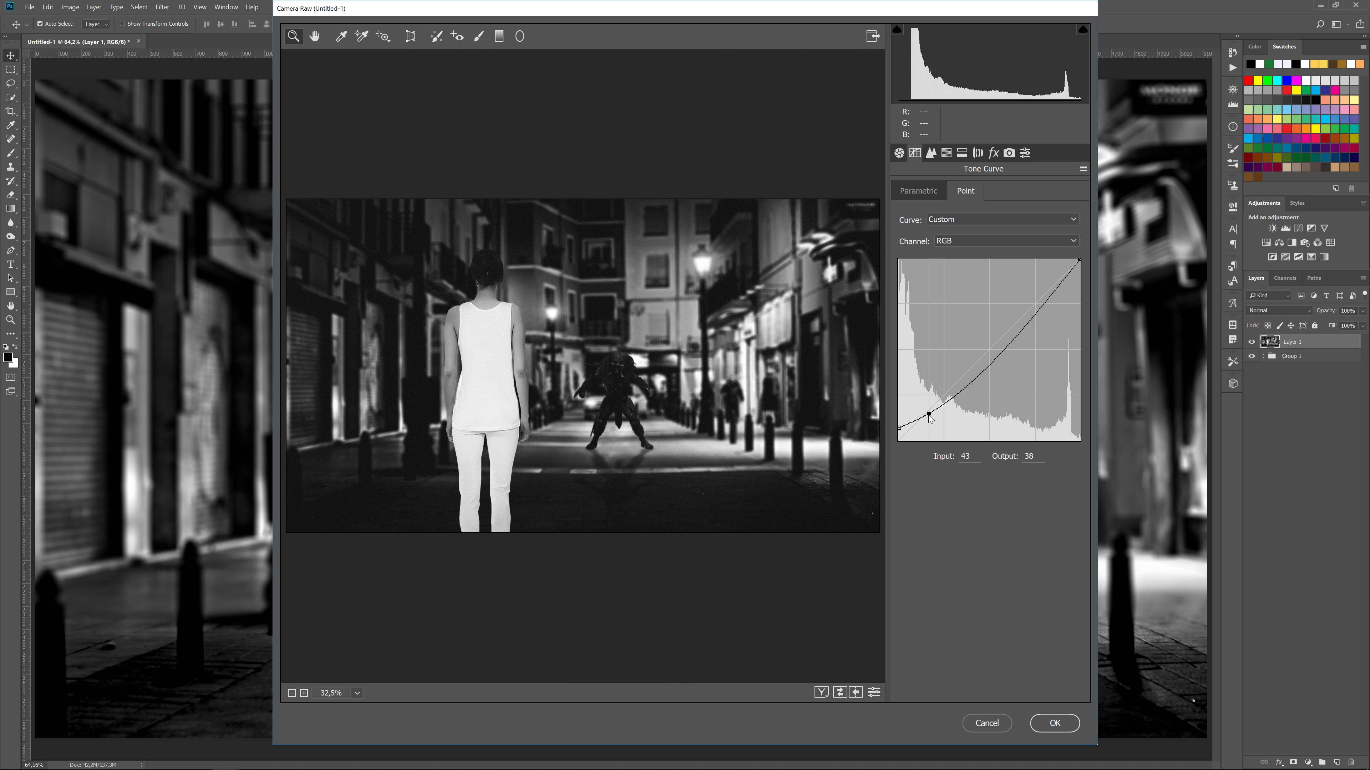
{"action": "left_click_drag", "start_coordinate": [1080, 260], "coordinate": [1084, 268]}
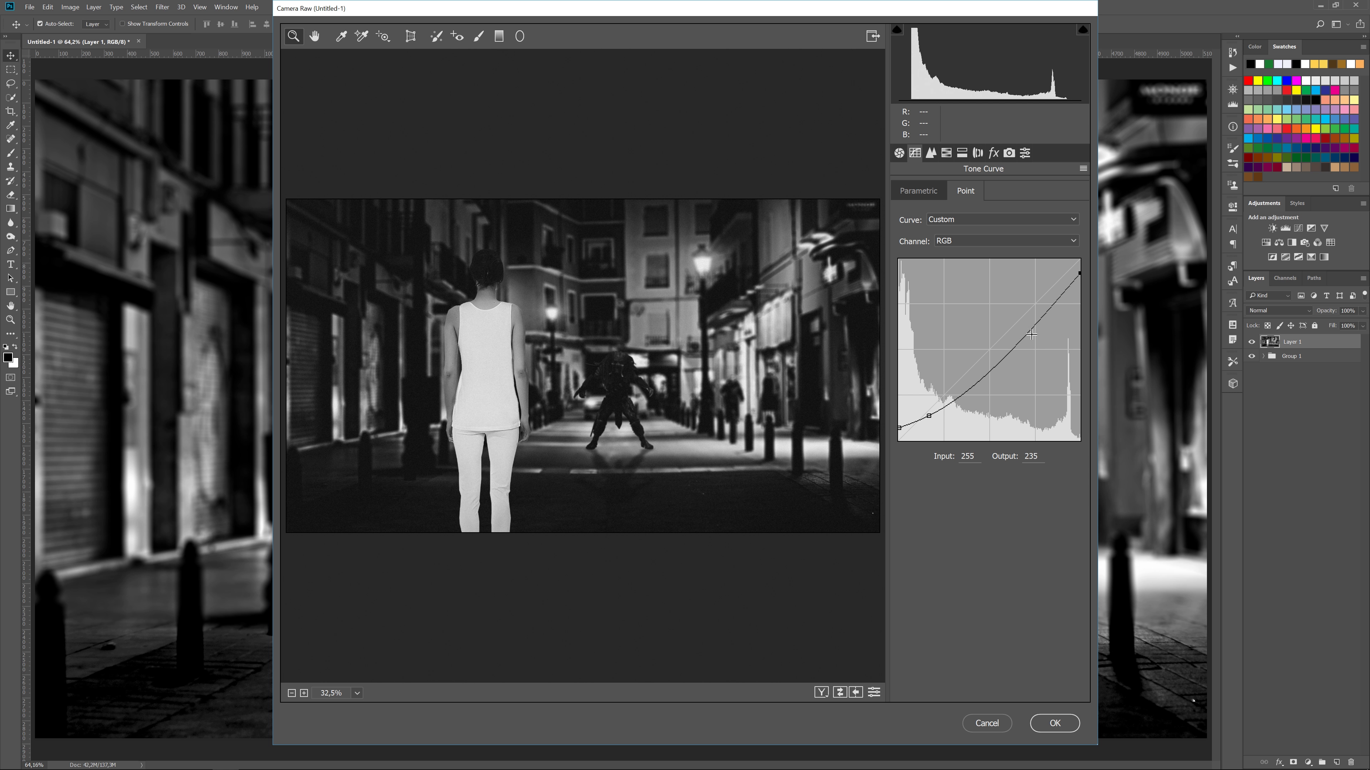
{"action": "left_click_drag", "start_coordinate": [1019, 332], "coordinate": [1019, 313]}
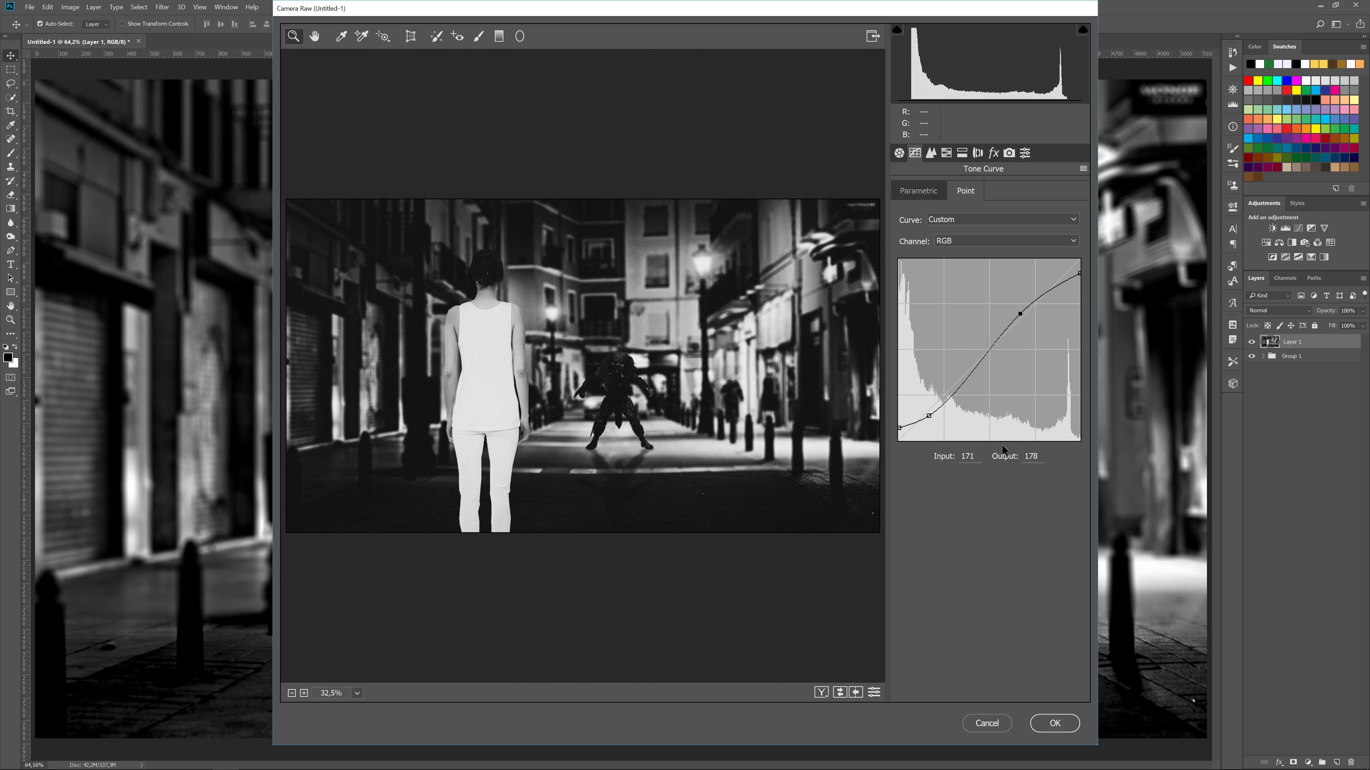
{"action": "left_click", "coordinate": [1055, 723]}
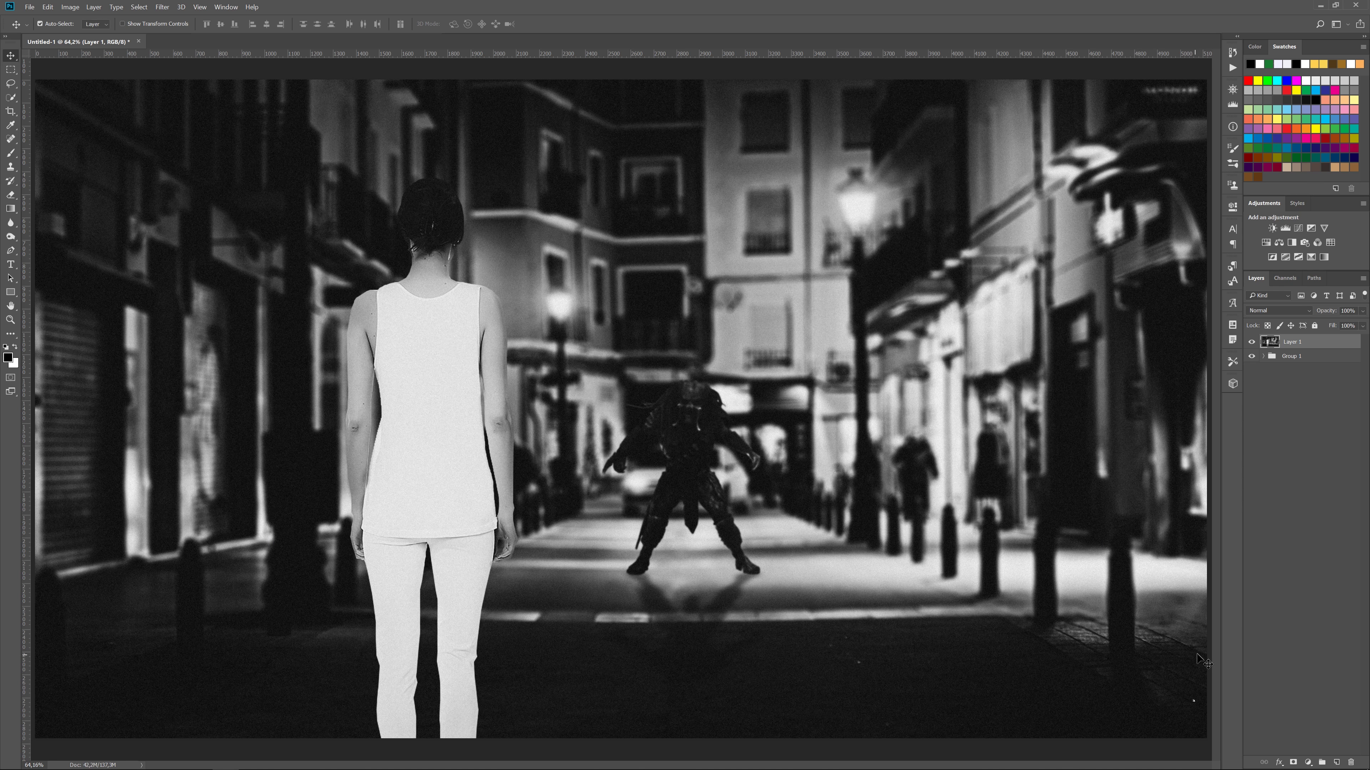